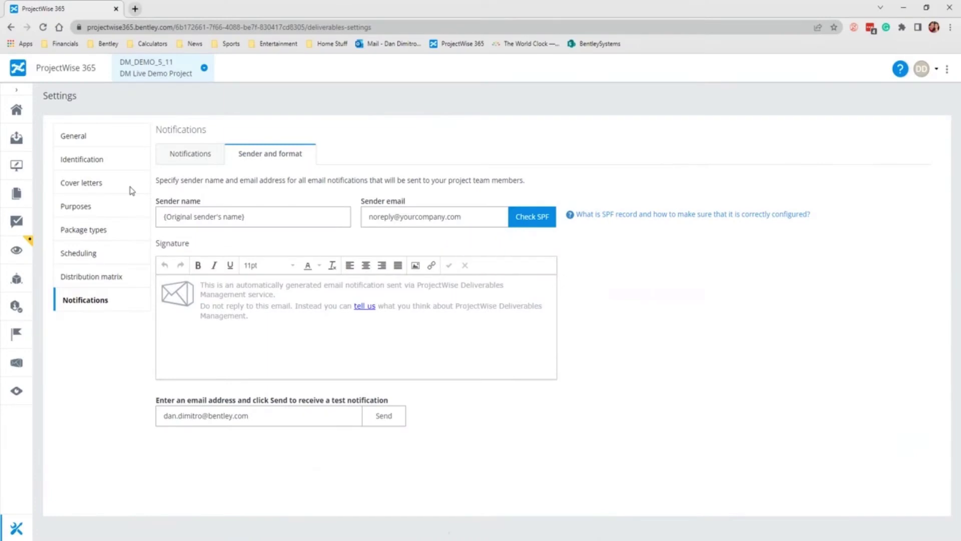
Step: Review the Transmittal package type's attribute table and the available attribute actions in the deliverables settings
{"action": "left_click", "coordinate": [96, 233]}
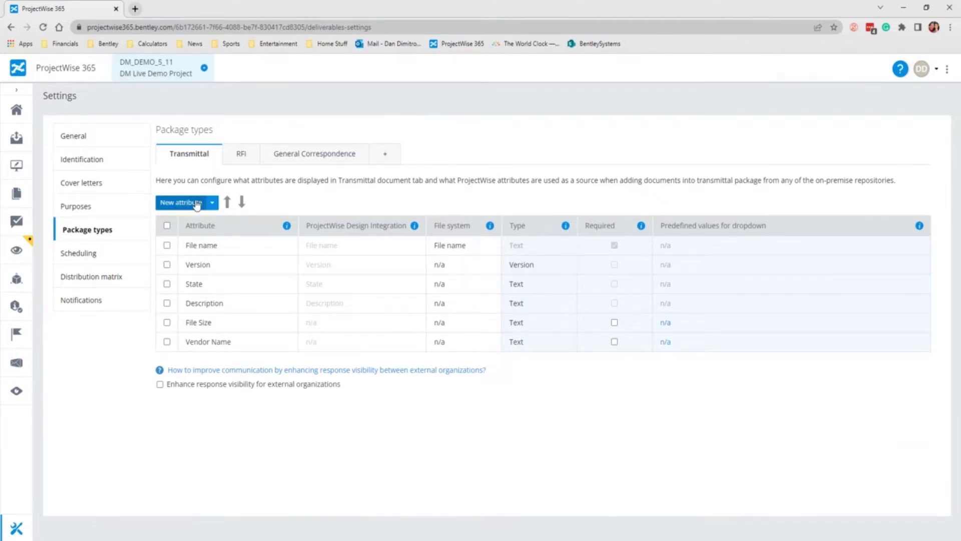
{"action": "left_click", "coordinate": [212, 203]}
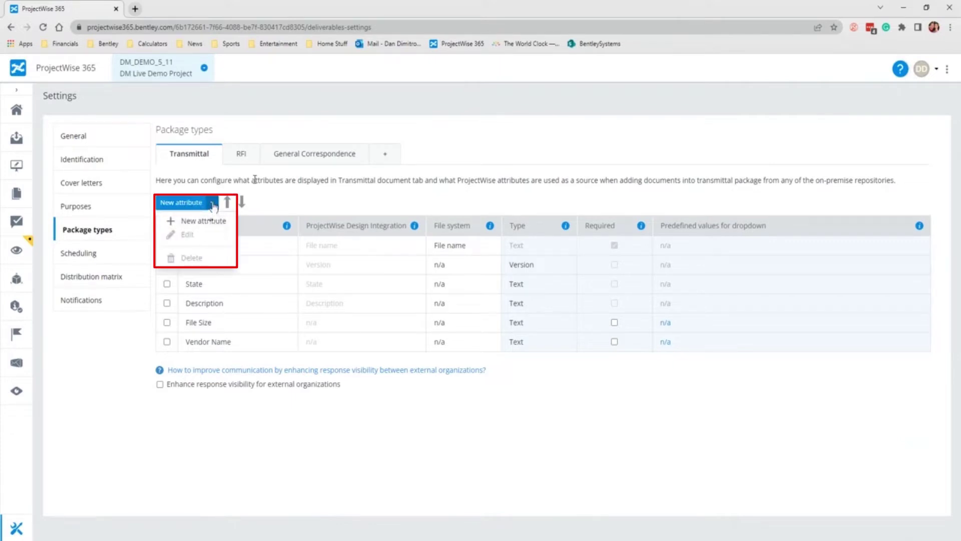
{"action": "left_click", "coordinate": [270, 197]}
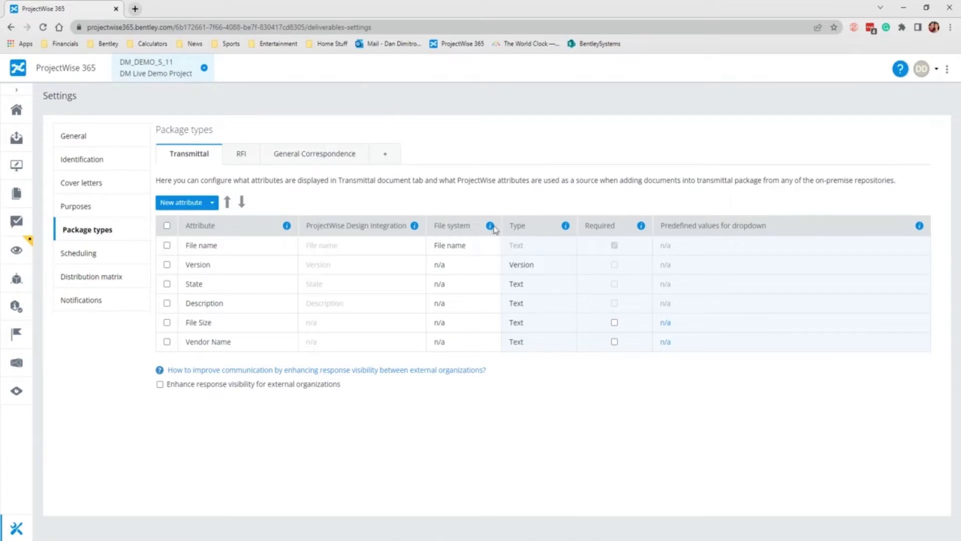
{"action": "mouse_move", "coordinate": [492, 228]}
Step: Review the Purposes settings and their available actions, select the For Review purpose, and view the cover letter templates
{"action": "left_click", "coordinate": [84, 208]}
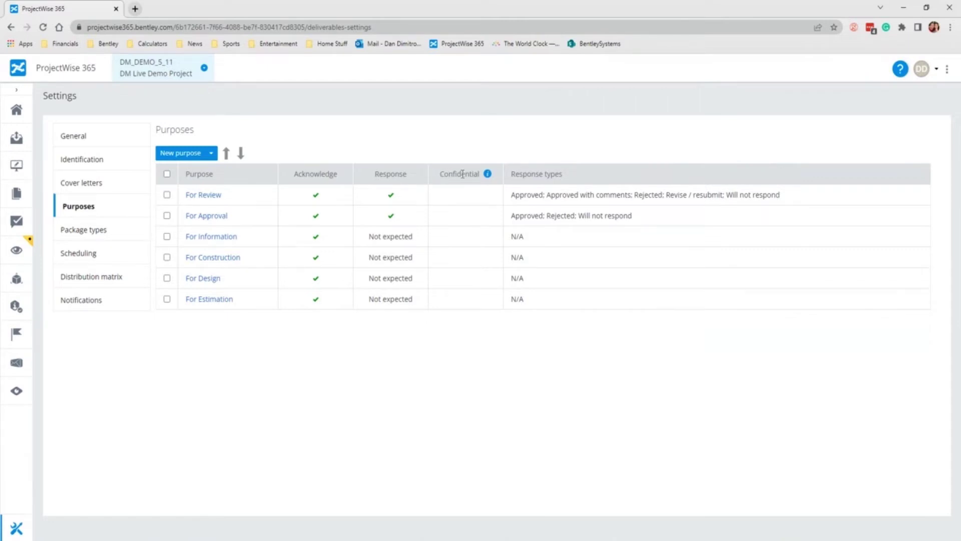
{"action": "mouse_move", "coordinate": [489, 177]}
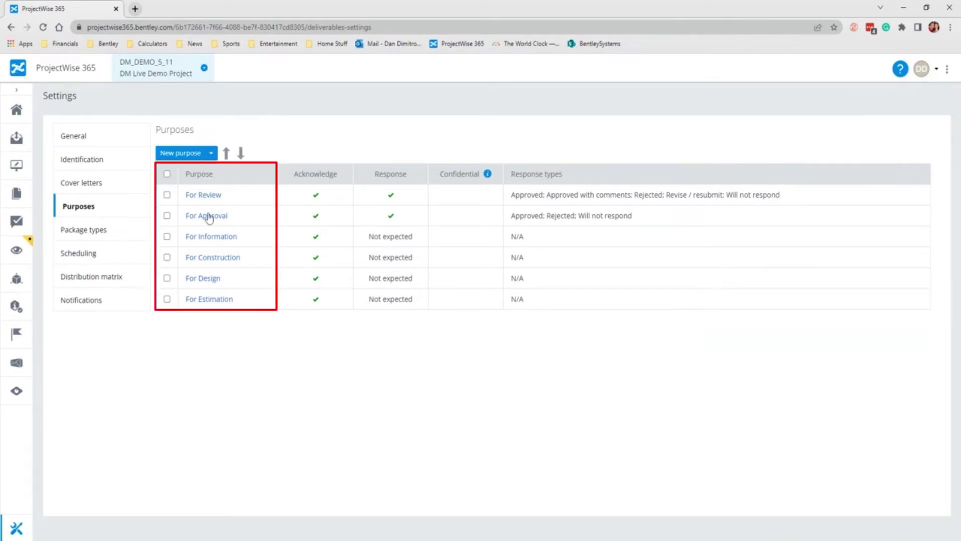
{"action": "left_click", "coordinate": [211, 154]}
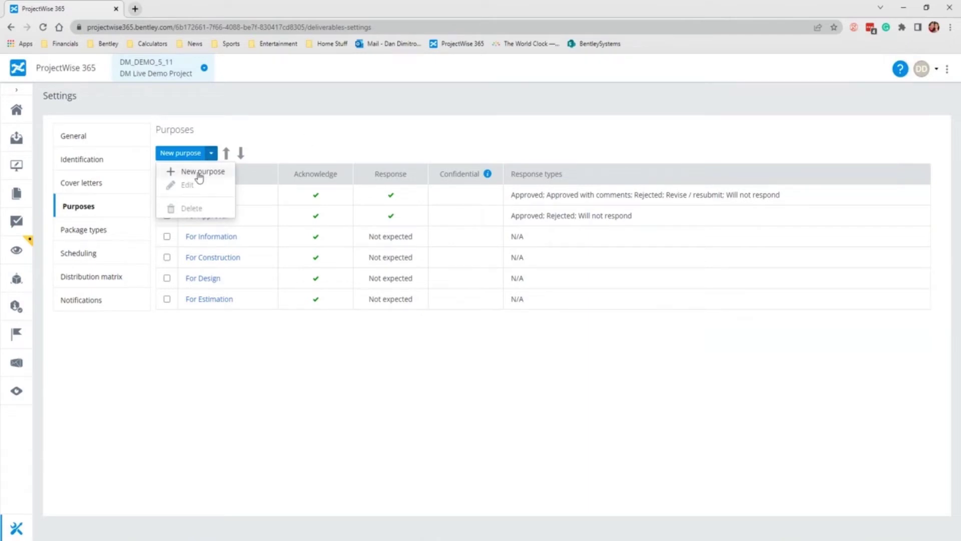
{"action": "left_click", "coordinate": [297, 140]}
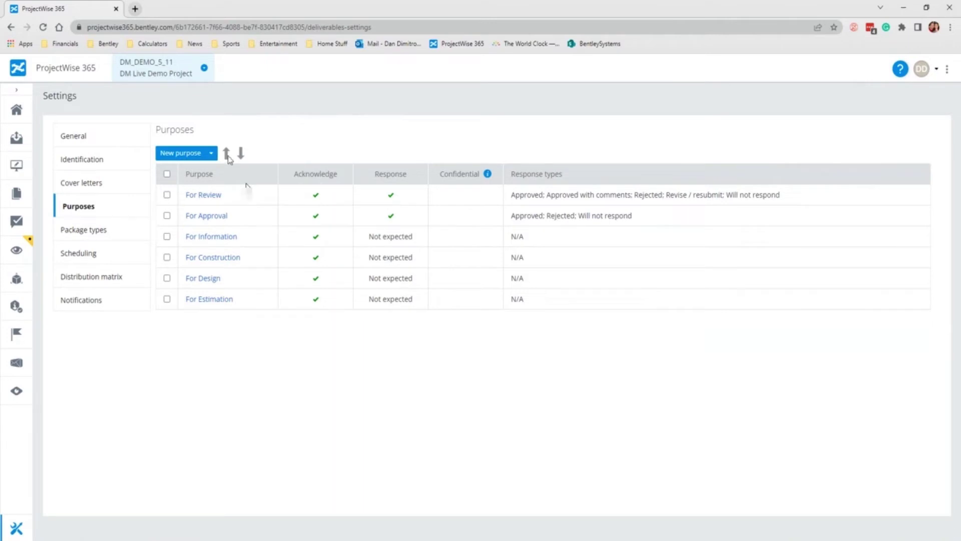
{"action": "left_click", "coordinate": [167, 195]}
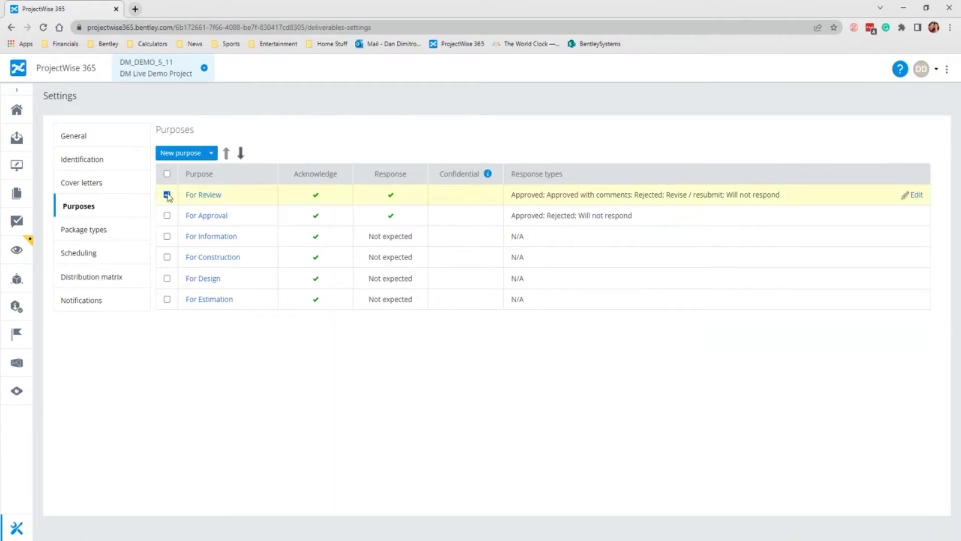
{"action": "left_click", "coordinate": [74, 185]}
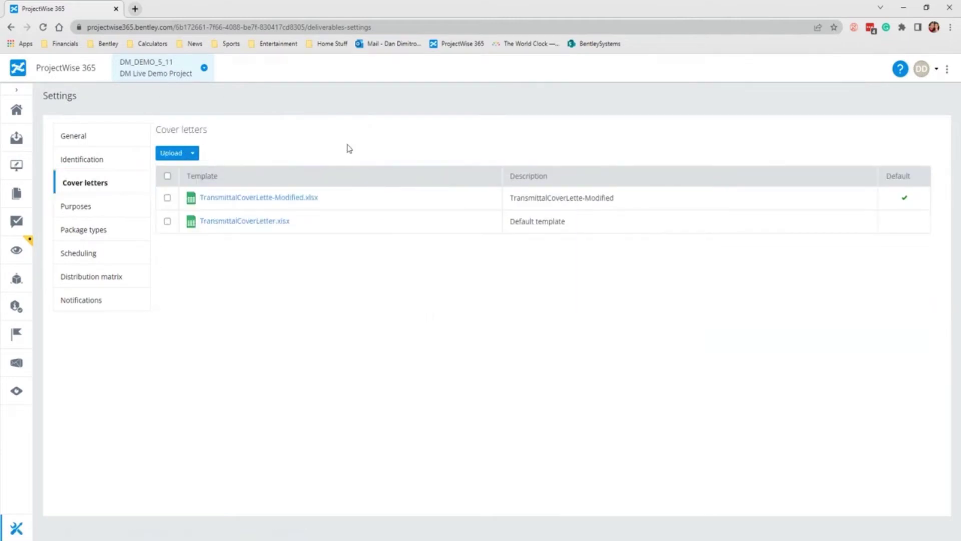
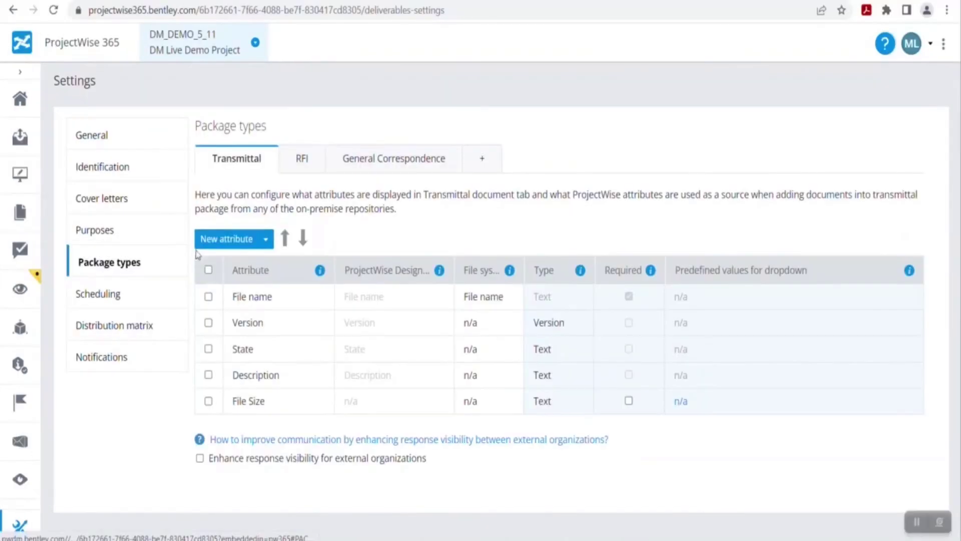
Step: Add a new attribute named Vendor Name to the Transmittal package type
{"action": "left_click", "coordinate": [224, 239]}
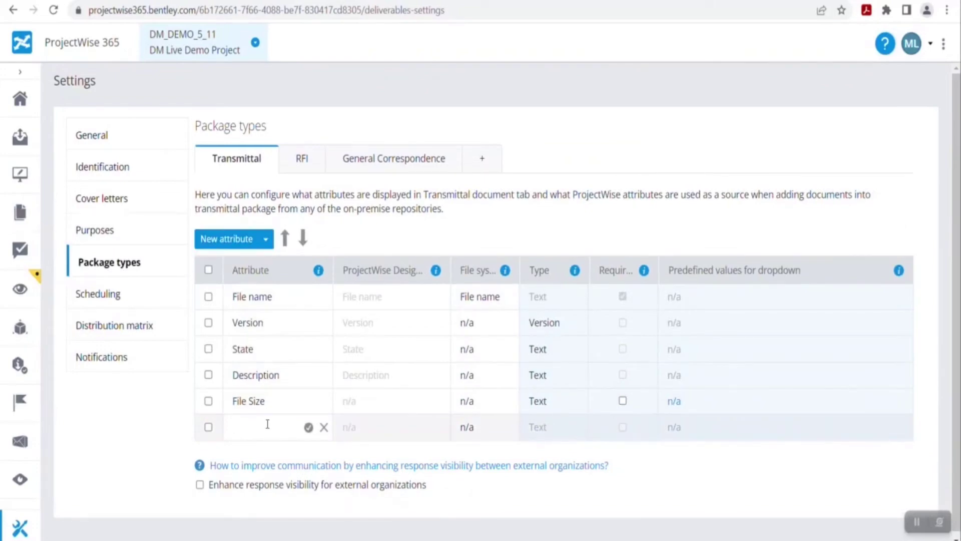
{"action": "type", "text": "Vendor Name"}
{"action": "left_click", "coordinate": [309, 427]}
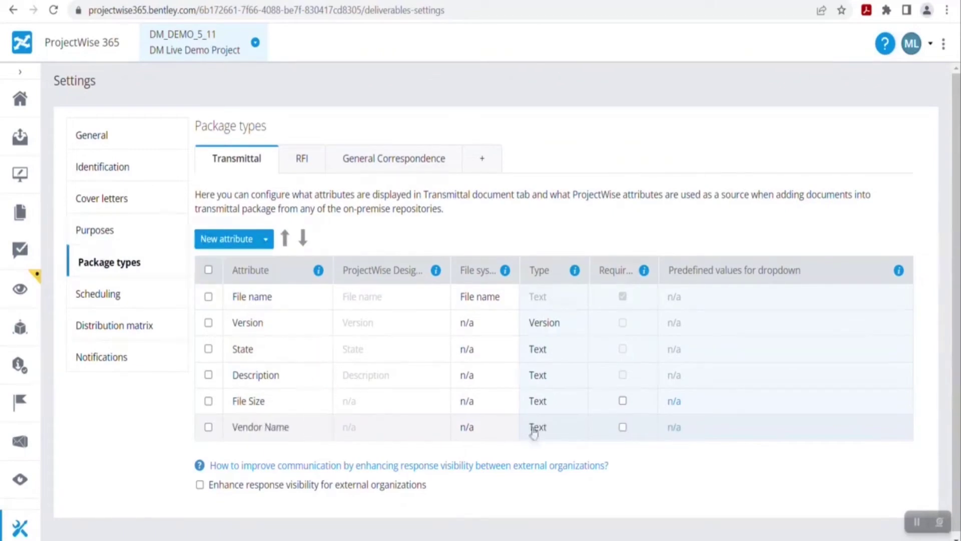
Step: Add Eagle Infra as a predefined dropdown value for the Vendor Name attribute and save it
{"action": "left_click", "coordinate": [676, 427]}
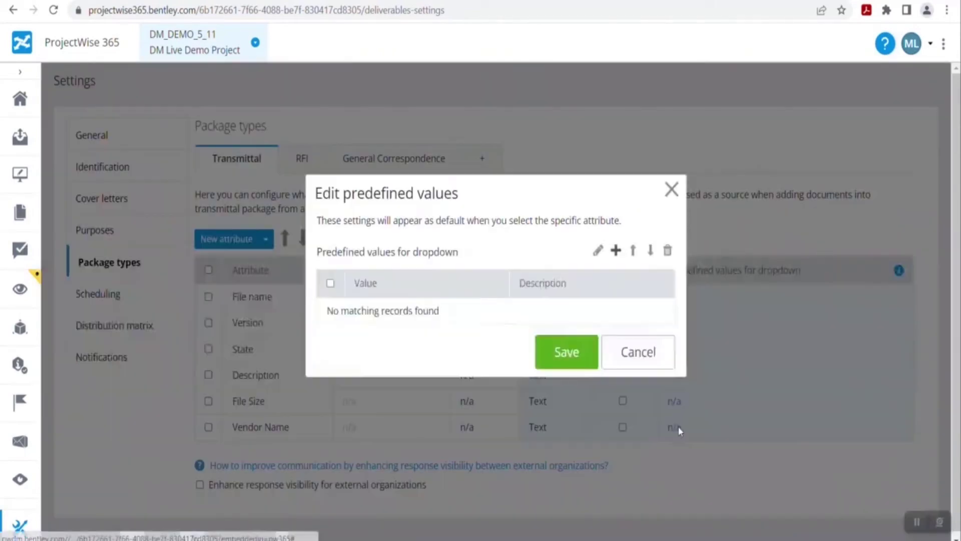
{"action": "left_click", "coordinate": [616, 250]}
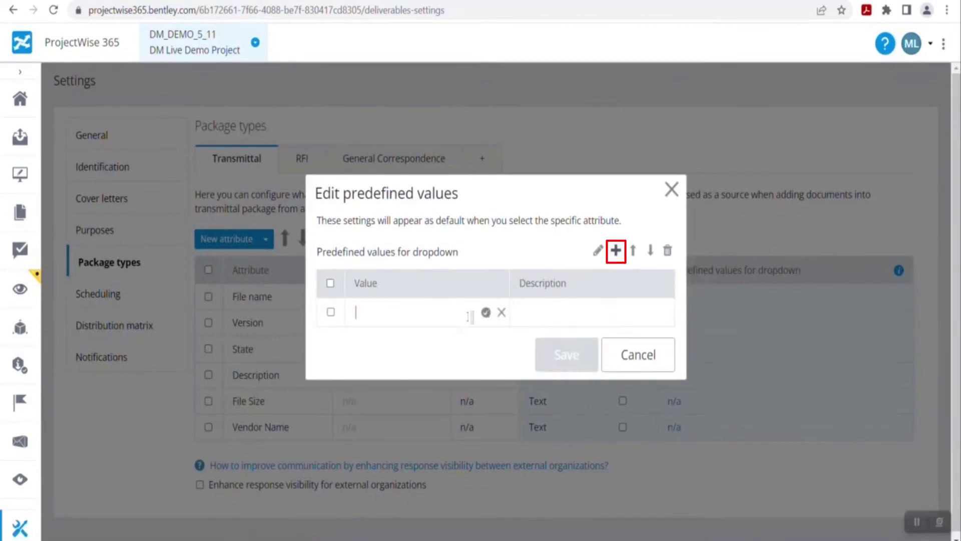
{"action": "type", "text": "Eagle"}
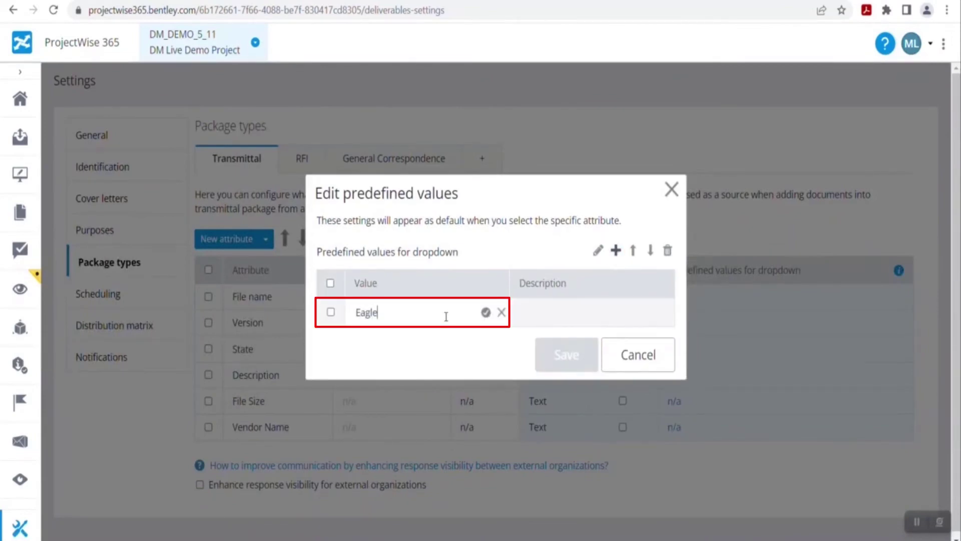
{"action": "type", "text": " Infra"}
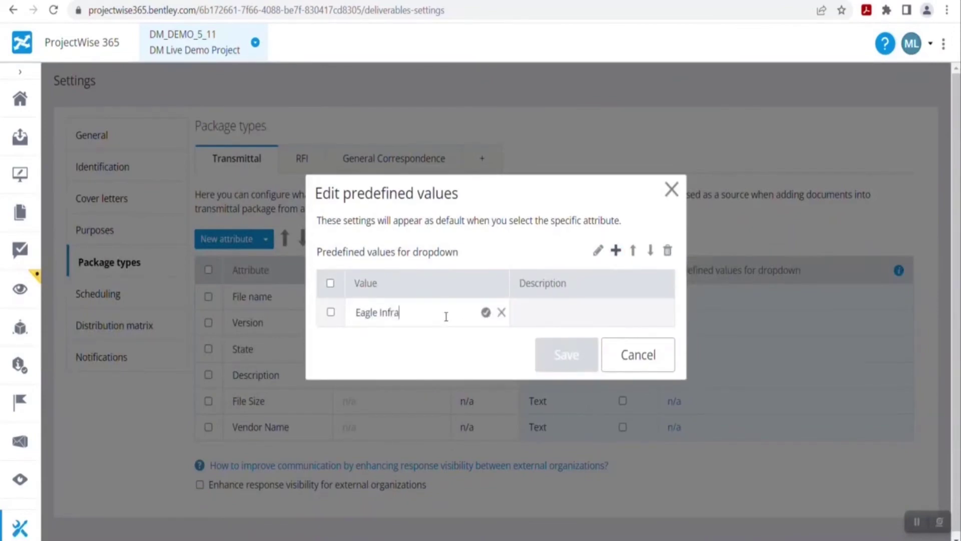
{"action": "left_click", "coordinate": [485, 312]}
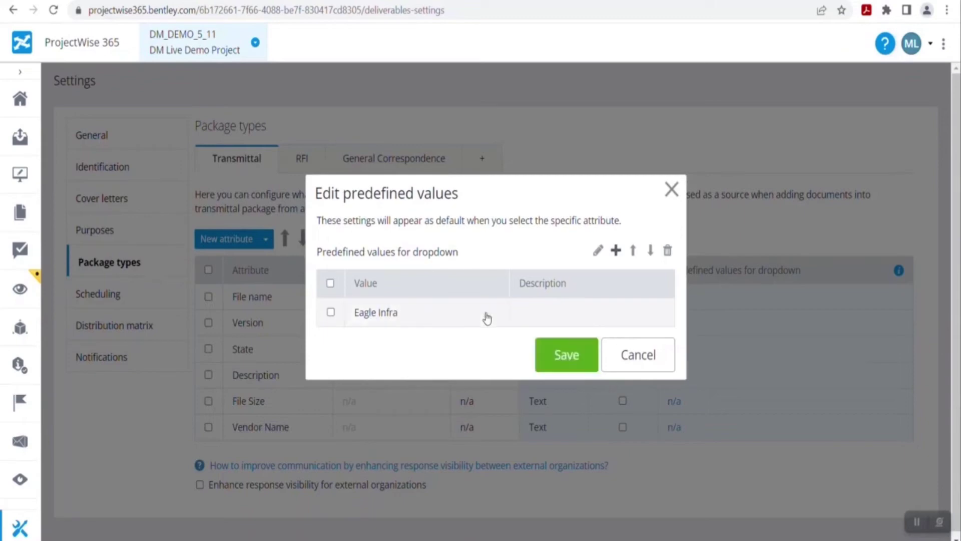
{"action": "left_click", "coordinate": [549, 360]}
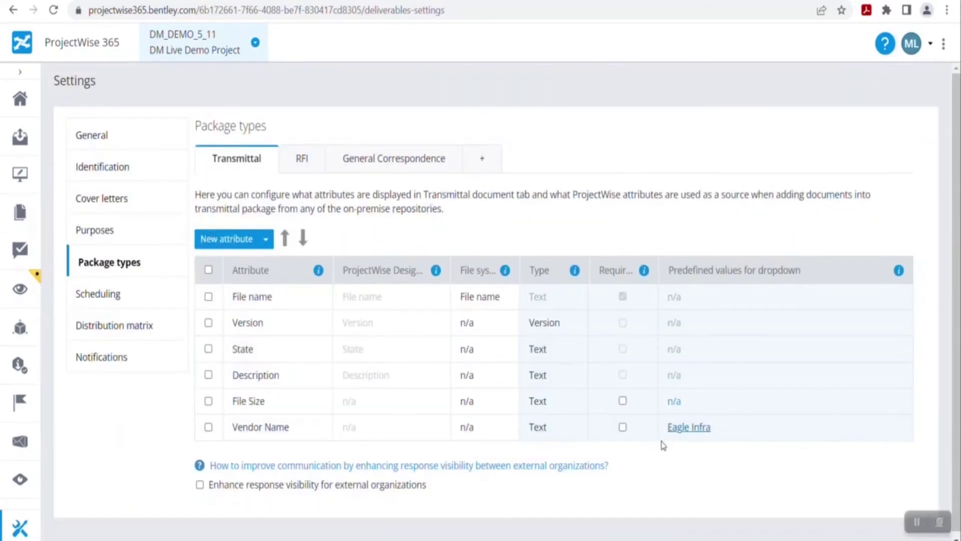
Step: Download the default TransmittalCoverLetter.xlsx template from the cover letter settings and open it in Excel with editing enabled
{"action": "left_click", "coordinate": [90, 204]}
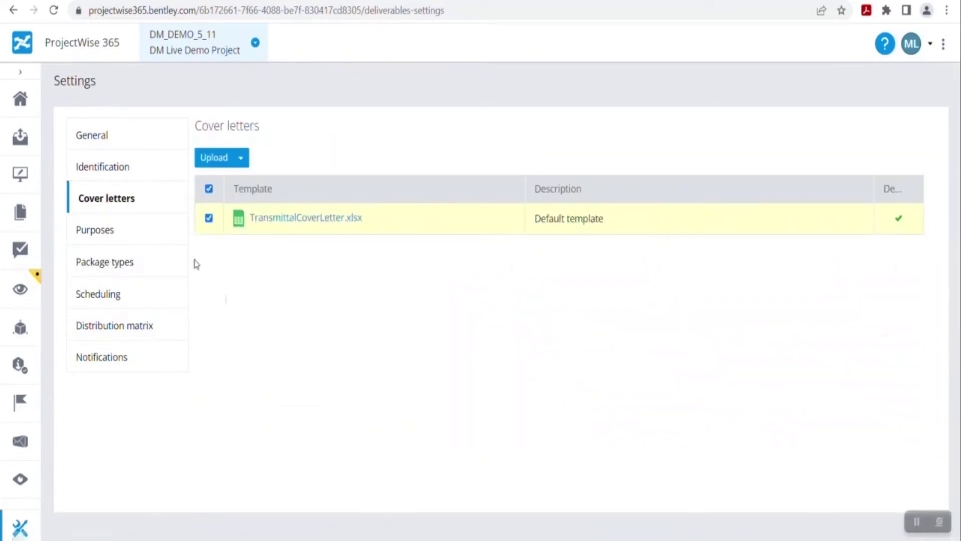
{"action": "left_click", "coordinate": [241, 159]}
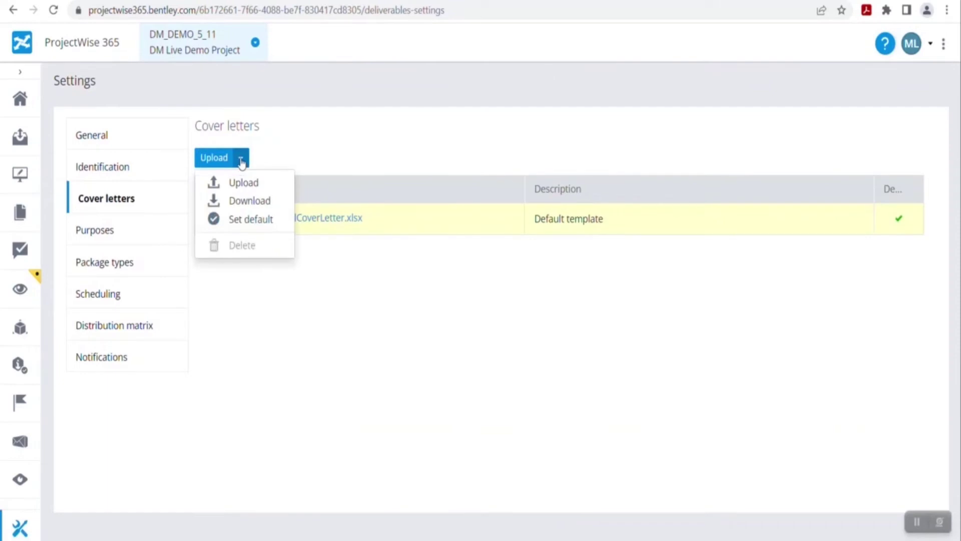
{"action": "left_click", "coordinate": [237, 200]}
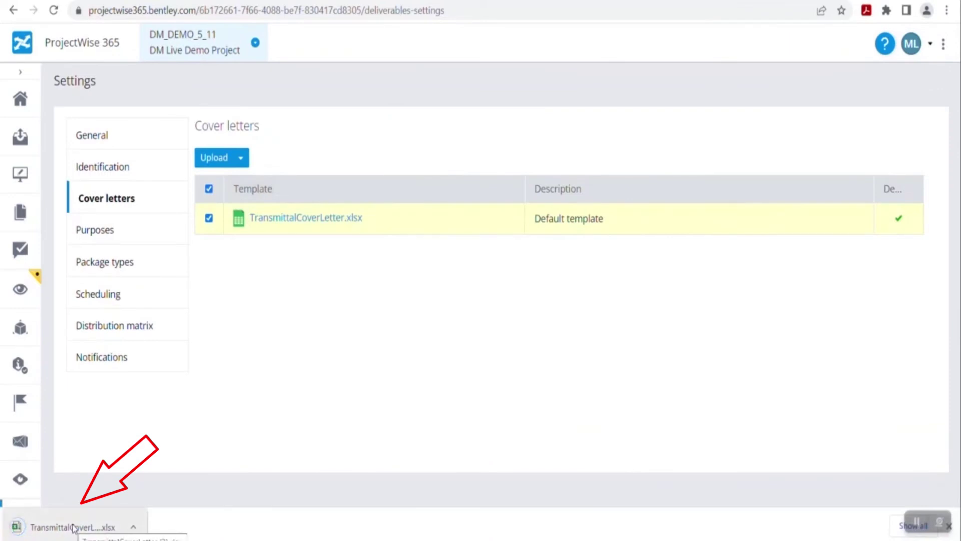
{"action": "left_click", "coordinate": [74, 527]}
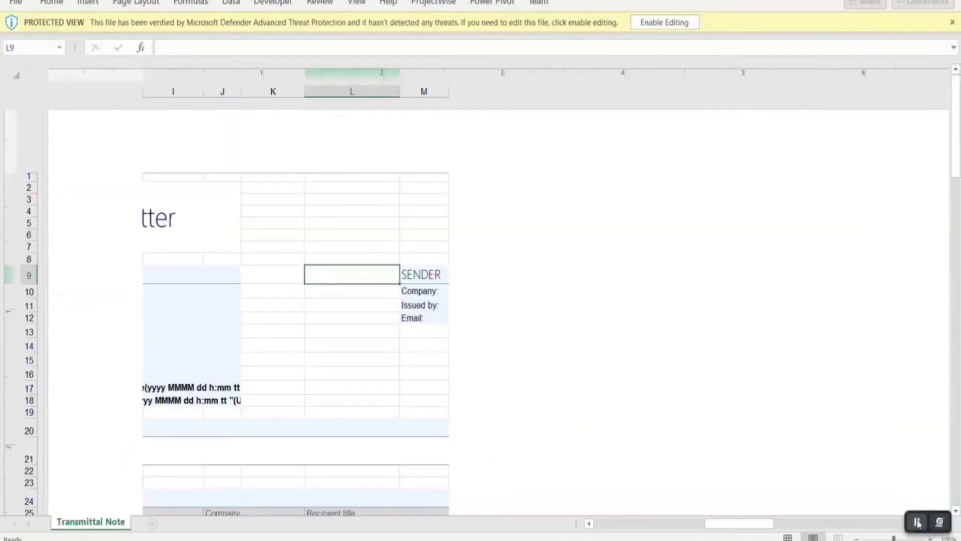
{"action": "left_click", "coordinate": [643, 21]}
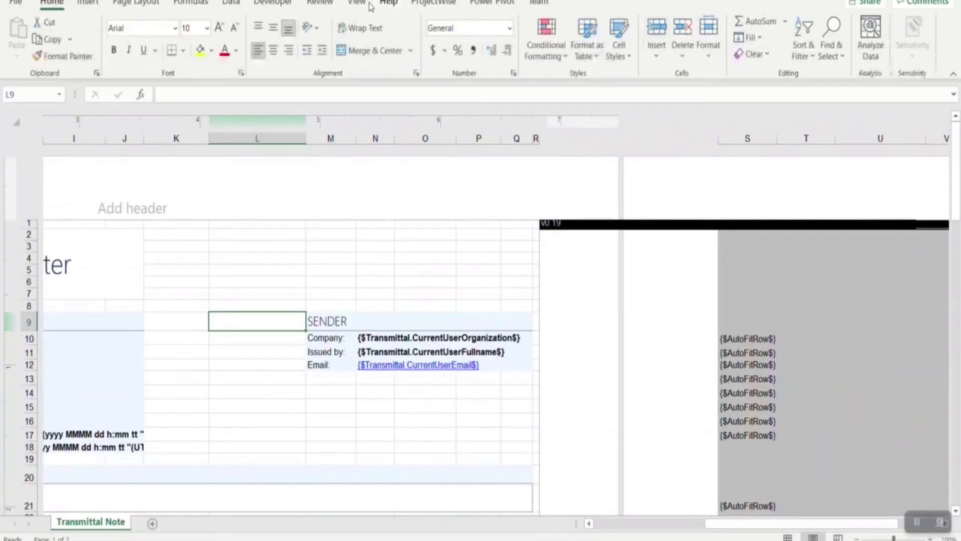
Step: Display the cover letter template in Page Layout view and inspect its logo and title
{"action": "left_click", "coordinate": [357, 3]}
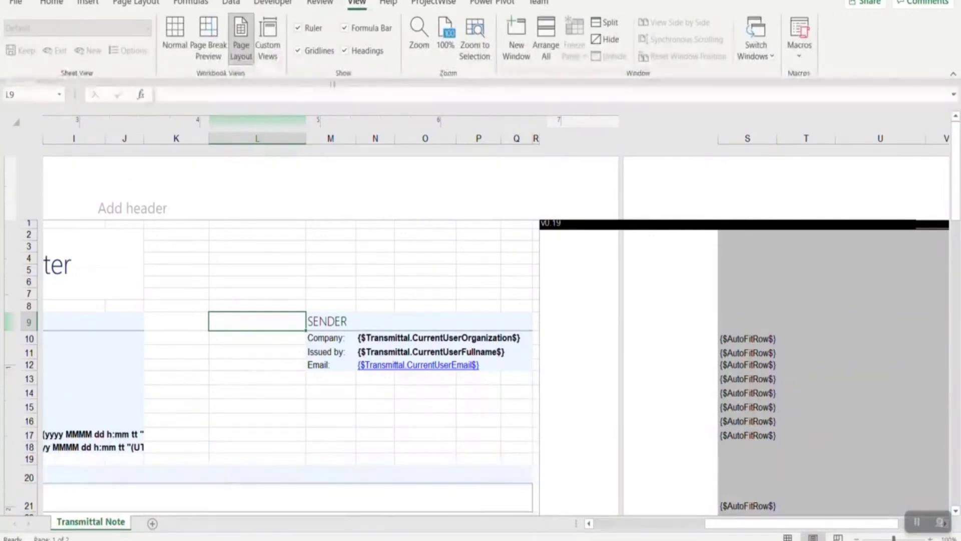
{"action": "left_click", "coordinate": [242, 60]}
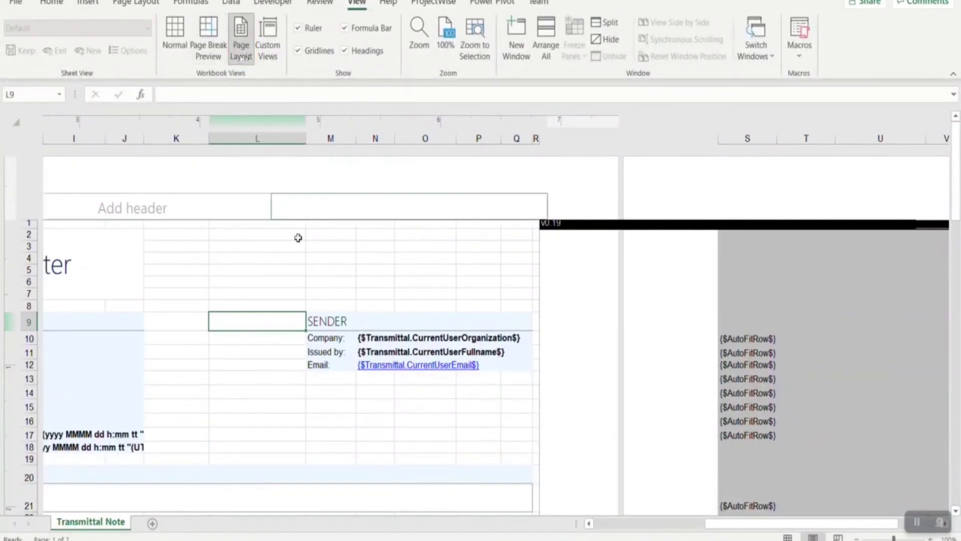
{"action": "left_click_drag", "start_coordinate": [750, 528], "coordinate": [638, 528]}
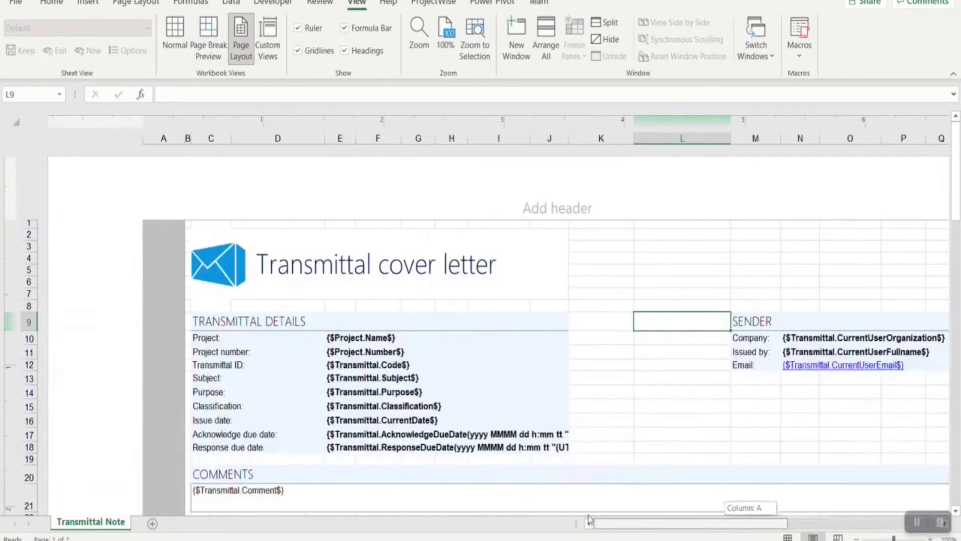
{"action": "scroll", "coordinate": [913, 187], "scroll_direction": "down", "scroll_amount": 3}
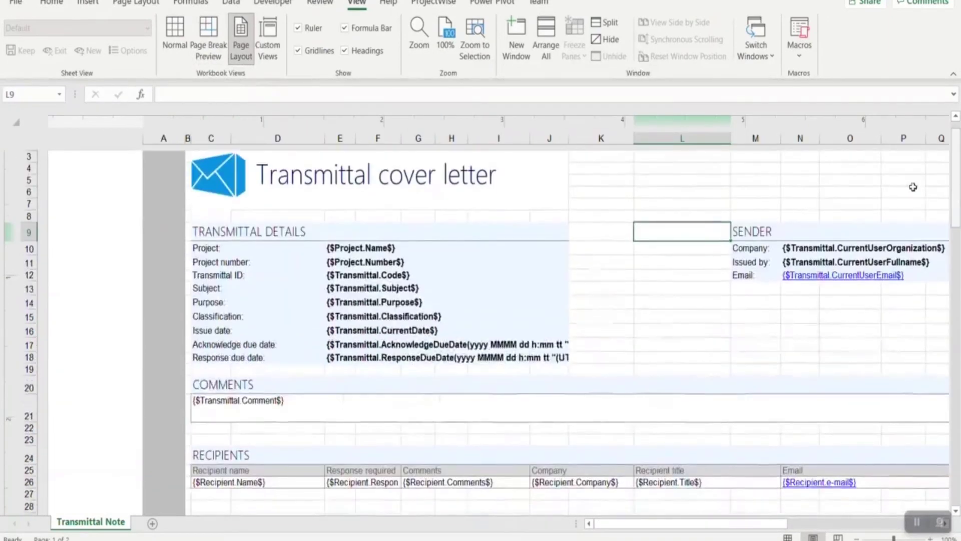
{"action": "left_click", "coordinate": [225, 183]}
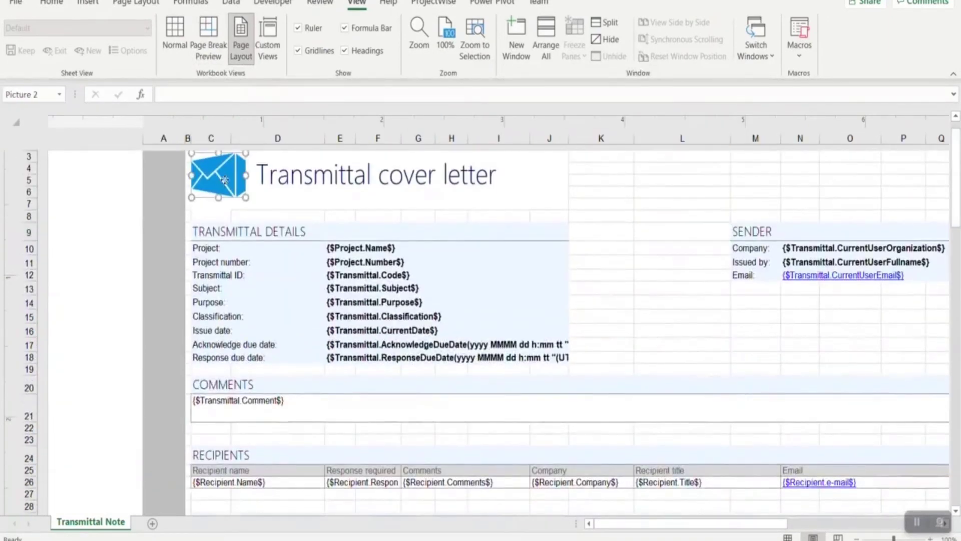
{"action": "left_click", "coordinate": [290, 172]}
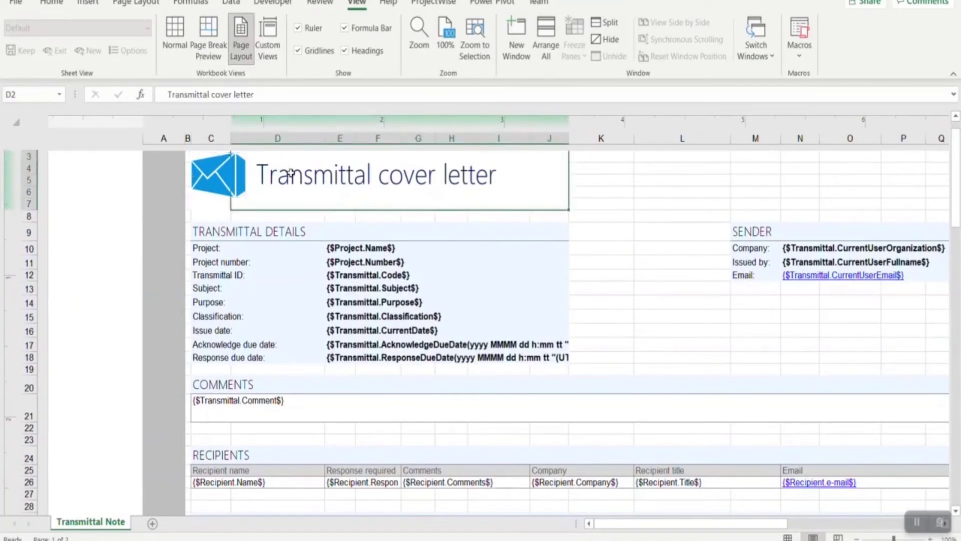
Step: Inspect the template's placeholders for project name, project number, transmittal ID, subject, sender company and issuer
{"action": "left_click", "coordinate": [349, 250]}
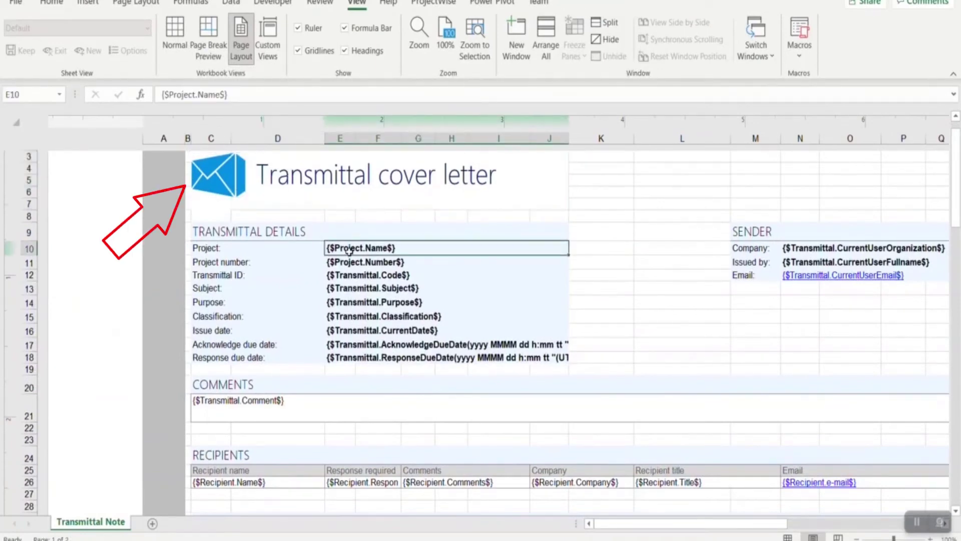
{"action": "left_click", "coordinate": [349, 262]}
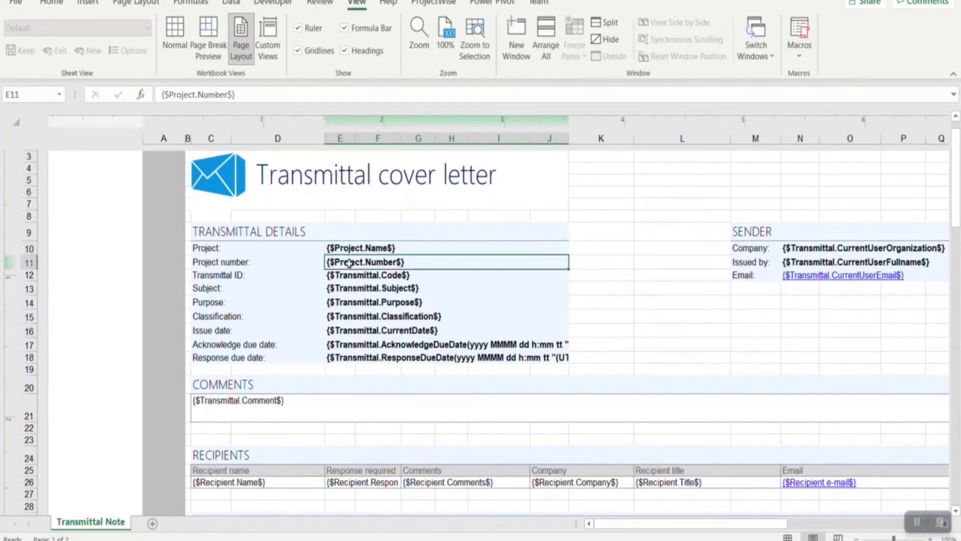
{"action": "left_click", "coordinate": [347, 275]}
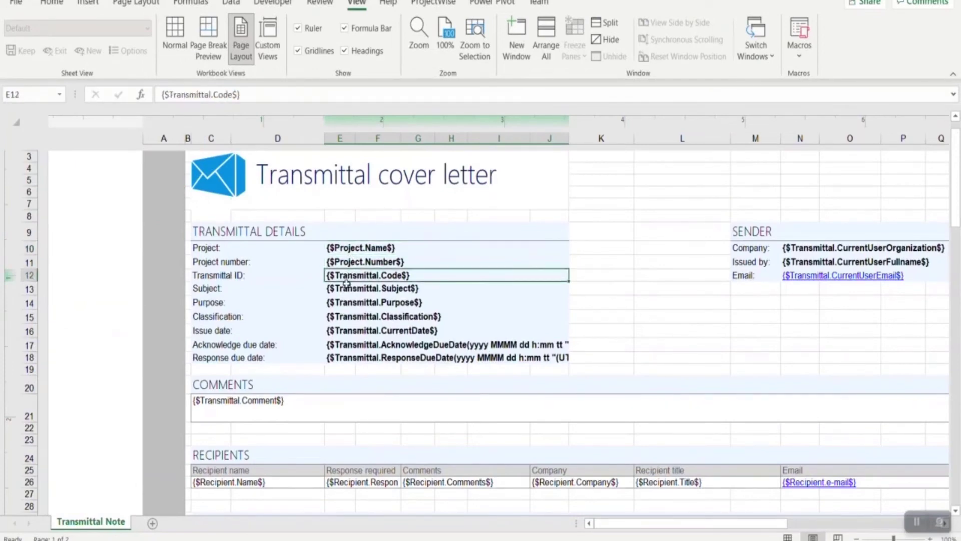
{"action": "left_click", "coordinate": [353, 286]}
{"action": "left_click_drag", "start_coordinate": [958, 194], "coordinate": [959, 199]}
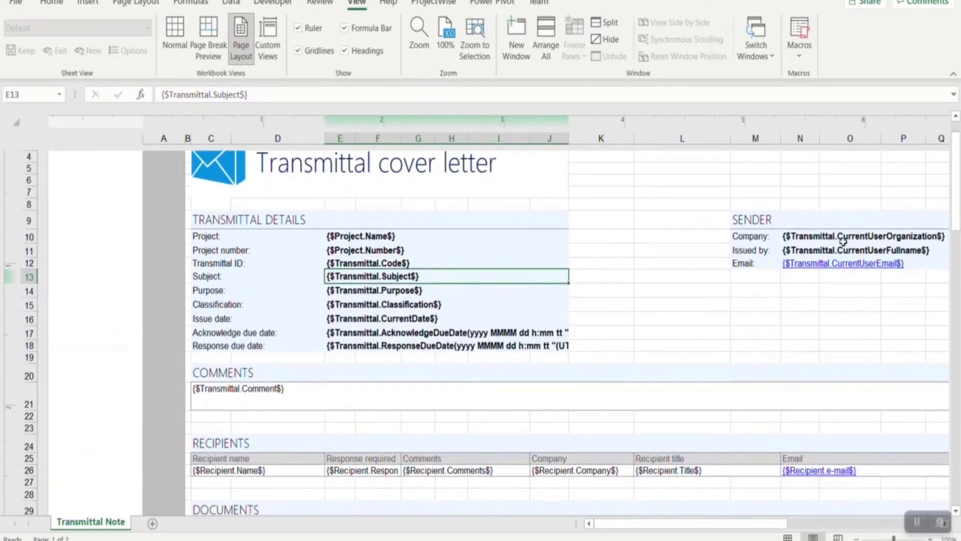
{"action": "left_click", "coordinate": [843, 237]}
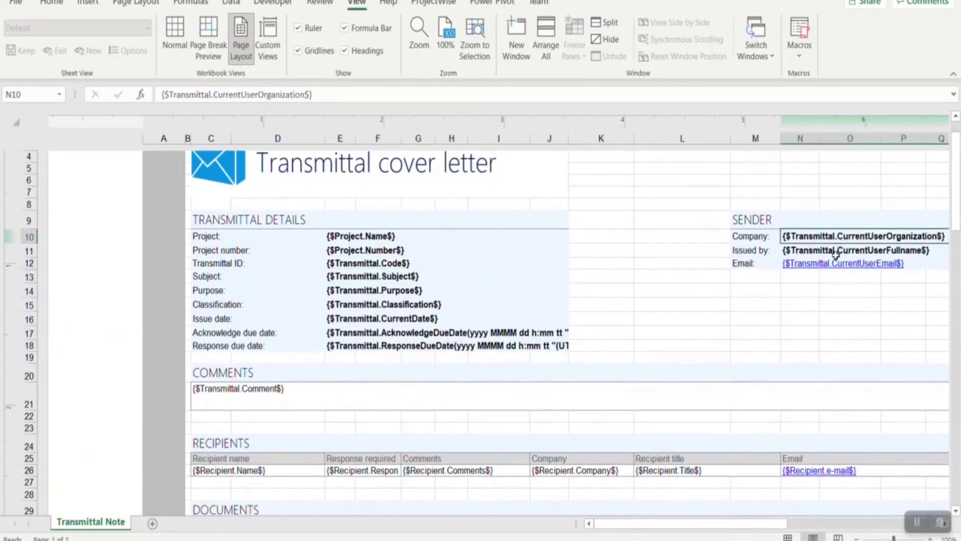
{"action": "left_click", "coordinate": [836, 253]}
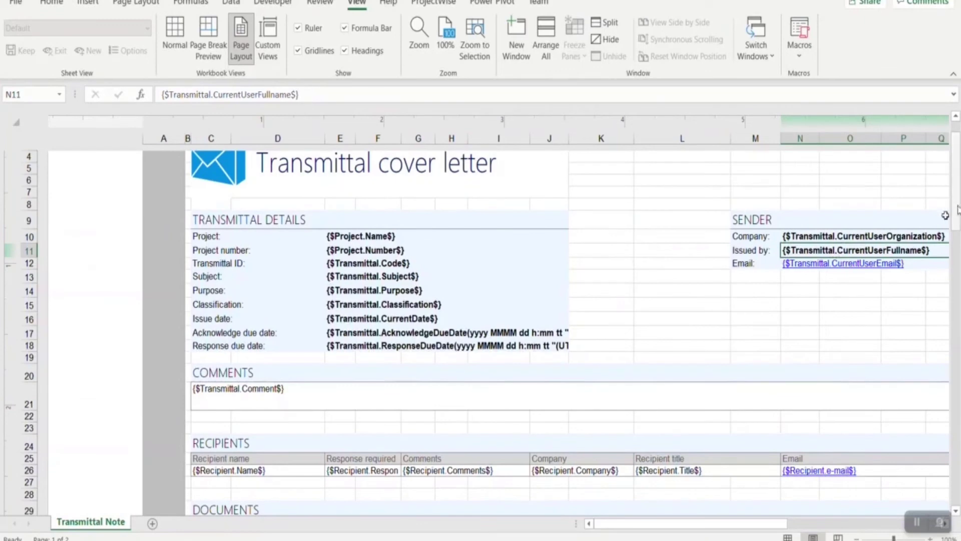
Step: Inspect the template's comments, recipients and documents sections, including the recipient name, response required and comments columns
{"action": "left_click_drag", "start_coordinate": [956, 207], "coordinate": [945, 249]}
{"action": "scroll", "coordinate": [467, 189], "scroll_direction": "down", "scroll_amount": 2}
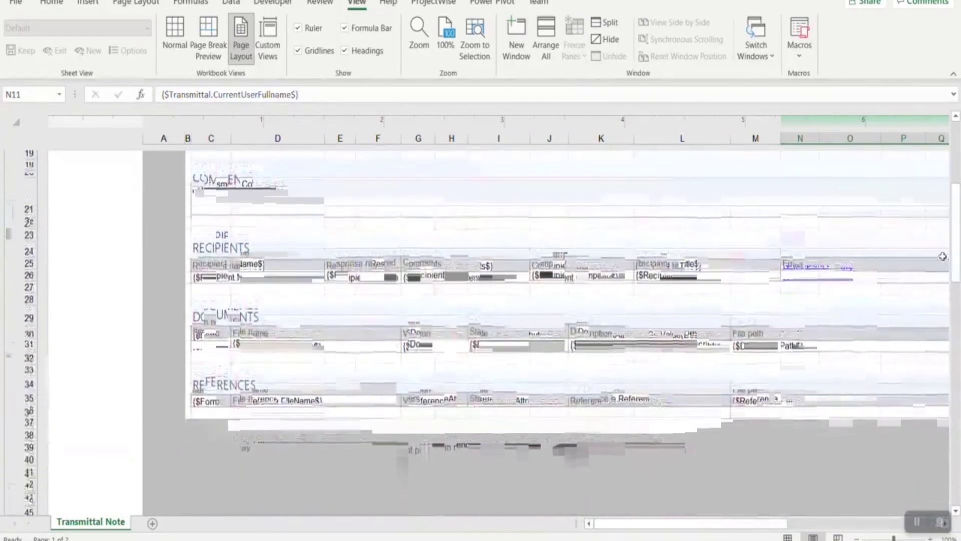
{"action": "left_click", "coordinate": [234, 246]}
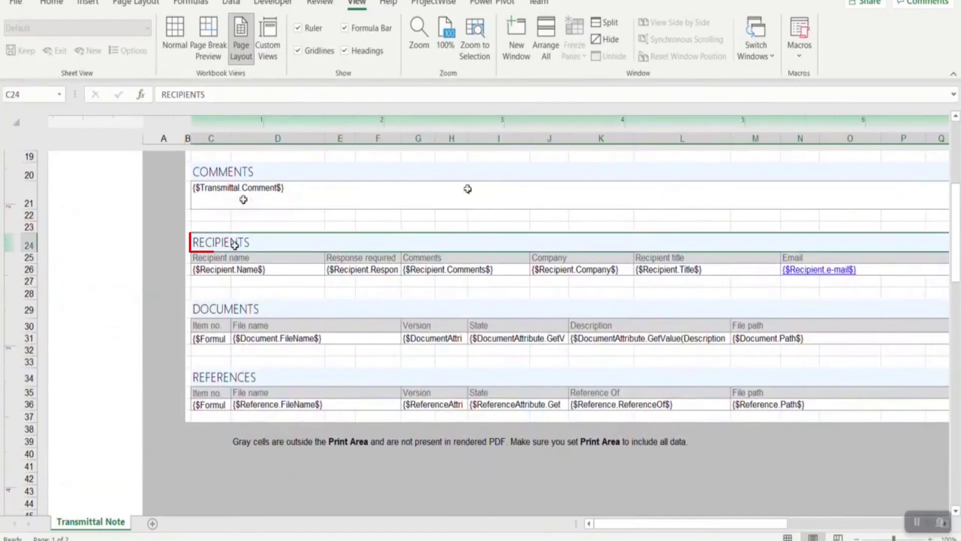
{"action": "left_click", "coordinate": [232, 260]}
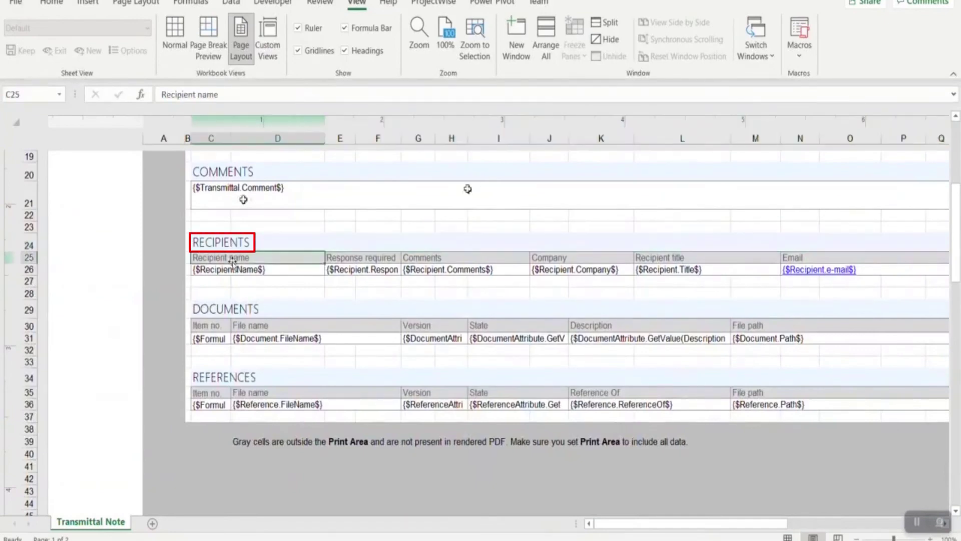
{"action": "left_click", "coordinate": [356, 258]}
{"action": "left_click", "coordinate": [423, 257]}
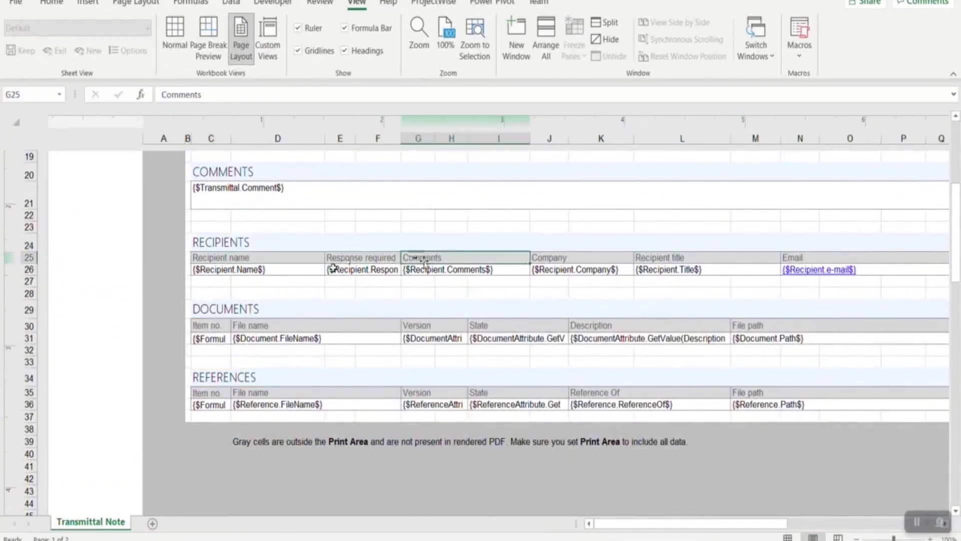
{"action": "left_click", "coordinate": [225, 309]}
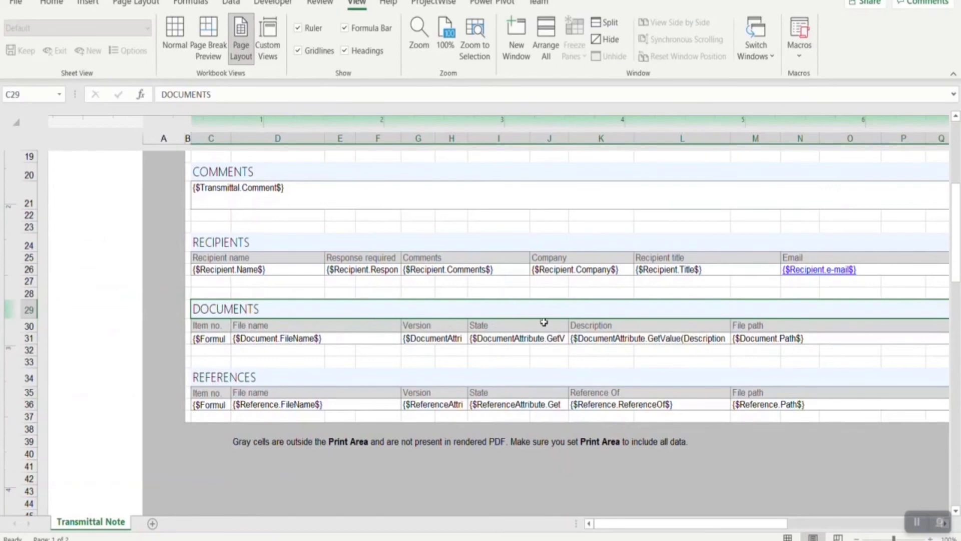
Step: Replace the File path column header in the Documents table with Vendor Name
{"action": "left_click", "coordinate": [754, 324]}
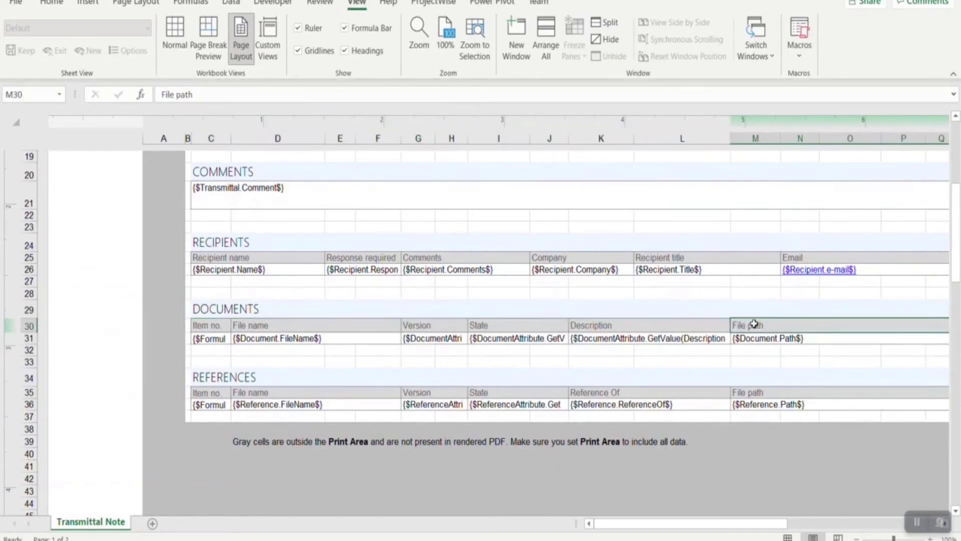
{"action": "type", "text": "Vendor Na"}
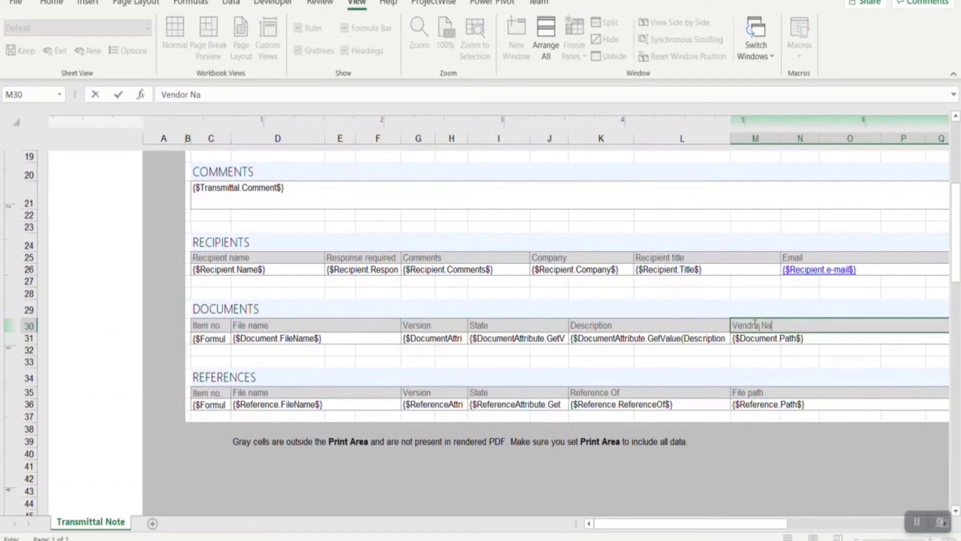
{"action": "type", "text": "me"}
Step: Clear the {$Document.Path$} placeholder beneath the Vendor Name header in the Documents table
{"action": "left_click", "coordinate": [703, 338]}
{"action": "key", "text": "ctrl+c"}
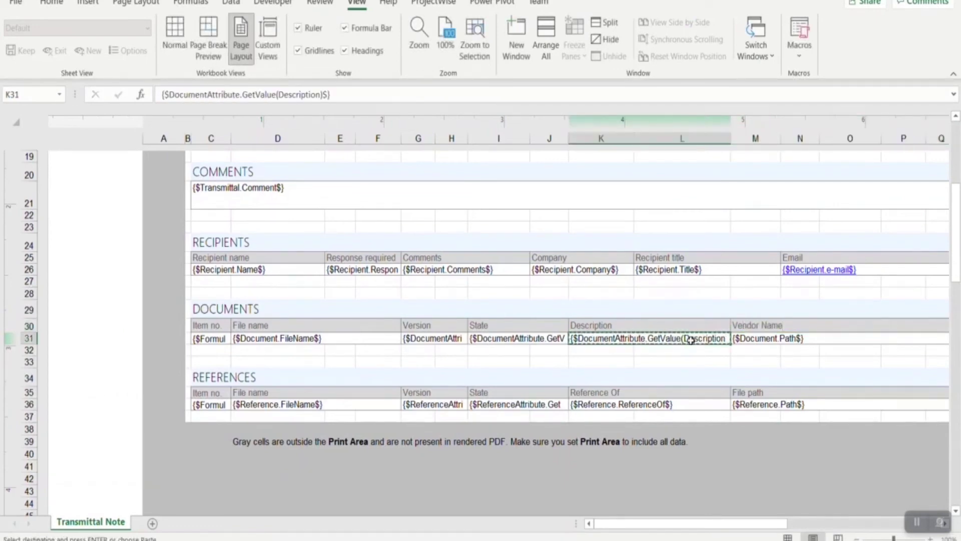
{"action": "left_click", "coordinate": [745, 339]}
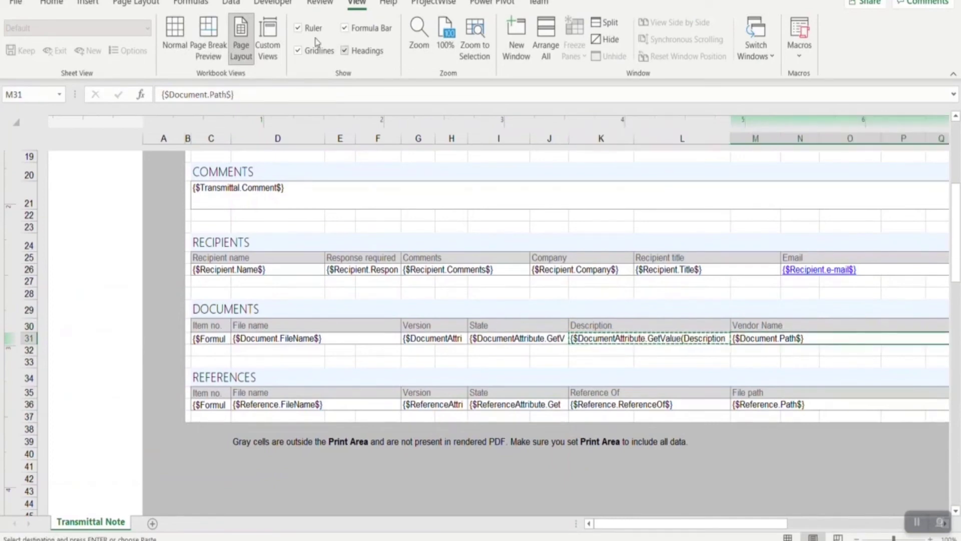
{"action": "left_click", "coordinate": [269, 94]}
{"action": "key", "text": "BackSpace"}
{"action": "key", "text": "BackSpace"}
{"action": "key", "text": "BackSpace"}
{"action": "key", "text": "BackSpace"}
{"action": "key", "text": "BackSpace"}
{"action": "key", "text": "BackSpace"}
{"action": "key", "text": "BackSpace"}
{"action": "key", "text": "BackSpace"}
{"action": "key", "text": "BackSpace"}
{"action": "key", "text": "BackSpace"}
{"action": "key", "text": "BackSpace"}
{"action": "key", "text": "BackSpace"}
{"action": "key", "text": "BackSpace"}
{"action": "key", "text": "BackSpace"}
{"action": "key", "text": "BackSpace"}
{"action": "key", "text": "BackSpace"}
{"action": "key", "text": "BackSpace"}
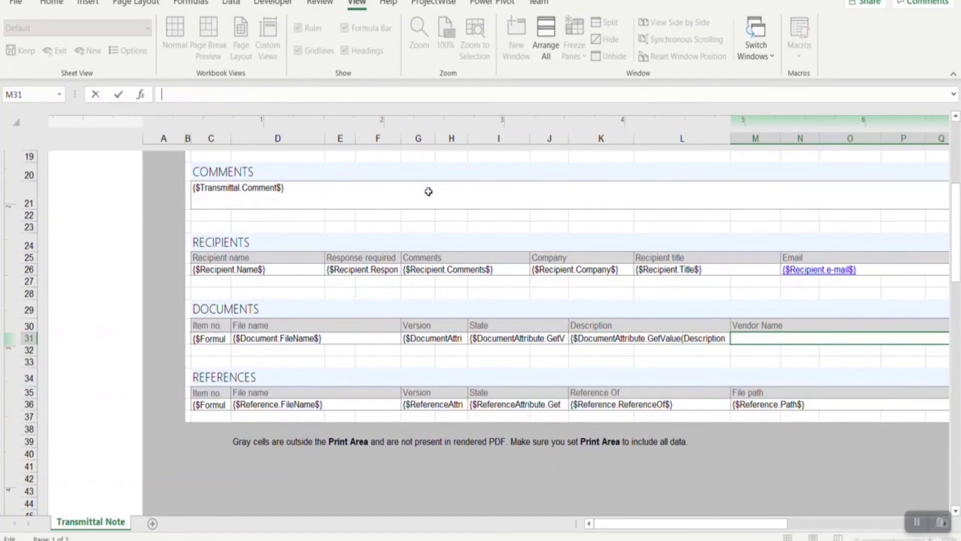
{"action": "key", "text": "ctrl+Return"}
Step: Copy the placeholder text {$DocumentAttribute.GetValue(Description)$} from the Description column into the empty cell under Vendor Name
{"action": "left_click", "coordinate": [591, 337]}
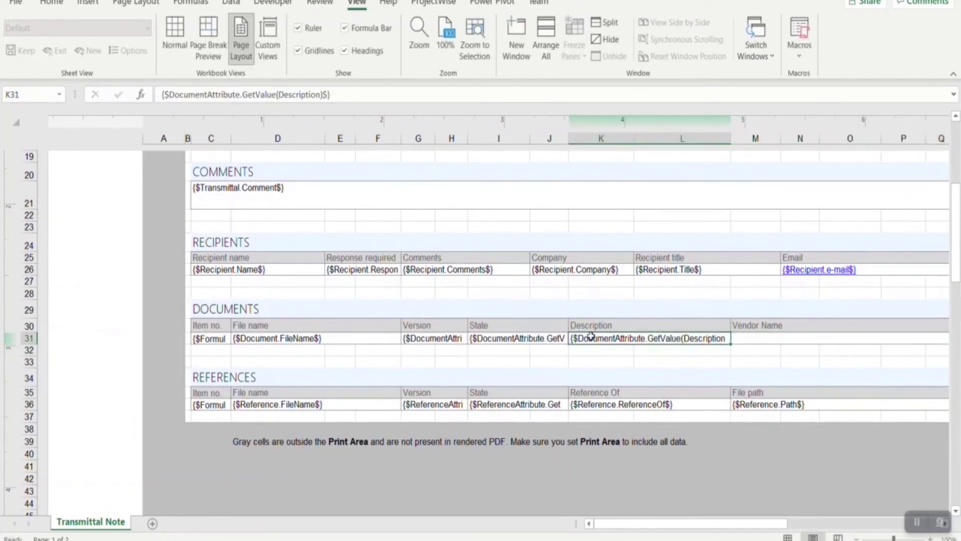
{"action": "left_click_drag", "start_coordinate": [332, 94], "coordinate": [162, 94]}
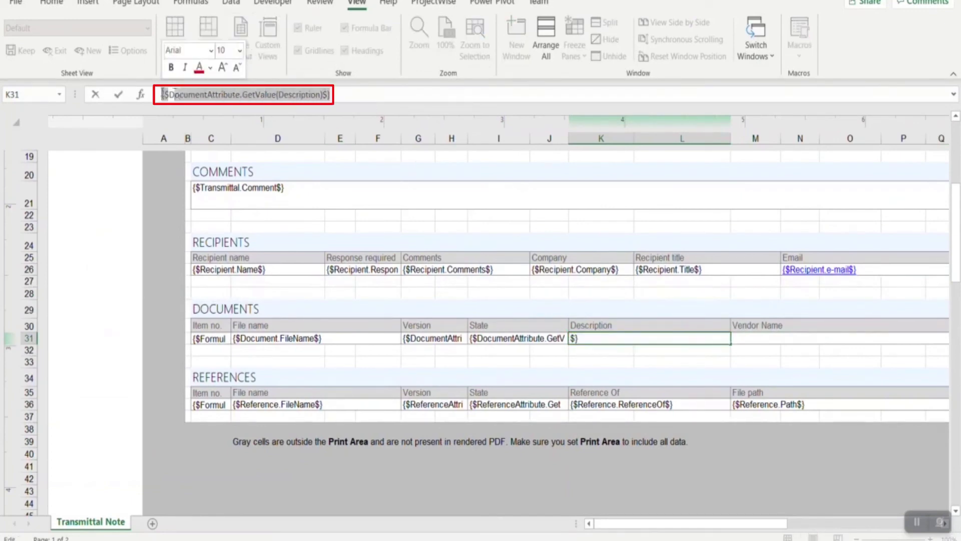
{"action": "left_click", "coordinate": [780, 339]}
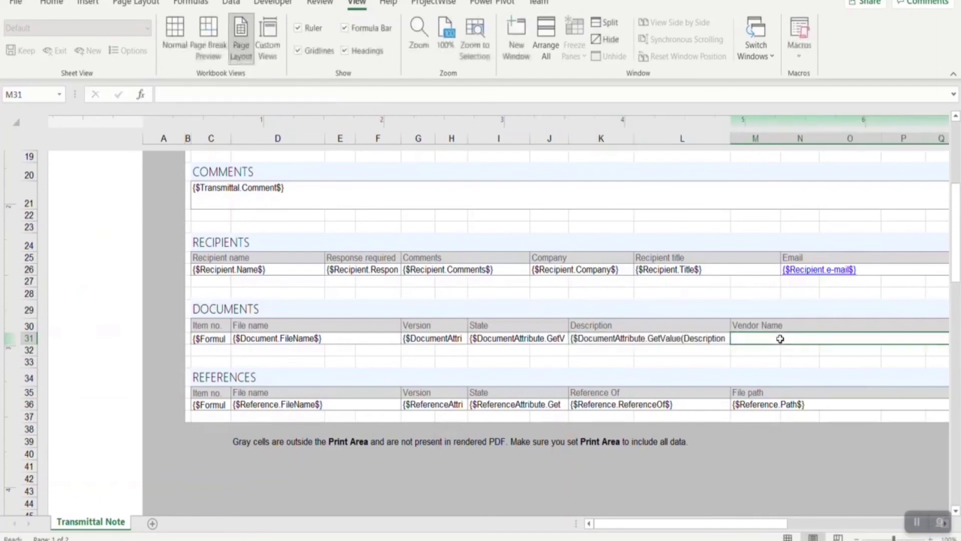
{"action": "key", "text": "ctrl+v"}
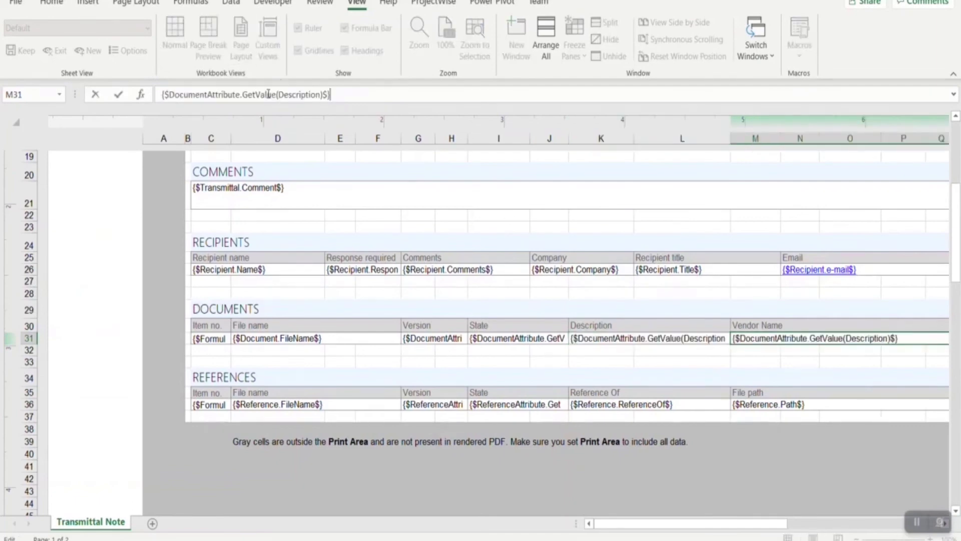
Step: Change the attribute in the Vendor Name cell's placeholder so it reads {$DocumentAttribute.GetValue(Vendor Name)$}
{"action": "left_click", "coordinate": [321, 94]}
{"action": "key", "text": "BackSpace"}
{"action": "key", "text": "BackSpace"}
{"action": "key", "text": "BackSpace"}
{"action": "key", "text": "BackSpace"}
{"action": "key", "text": "BackSpace"}
{"action": "key", "text": "BackSpace"}
{"action": "key", "text": "BackSpace"}
{"action": "key", "text": "BackSpace"}
{"action": "key", "text": "BackSpace"}
{"action": "key", "text": "BackSpace"}
{"action": "key", "text": "BackSpace"}
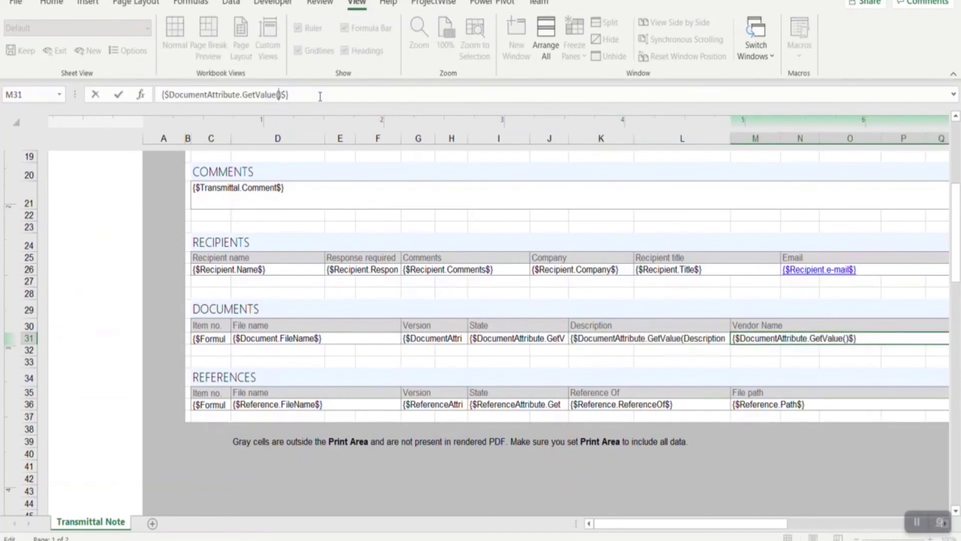
{"action": "type", "text": "Vendor Name"}
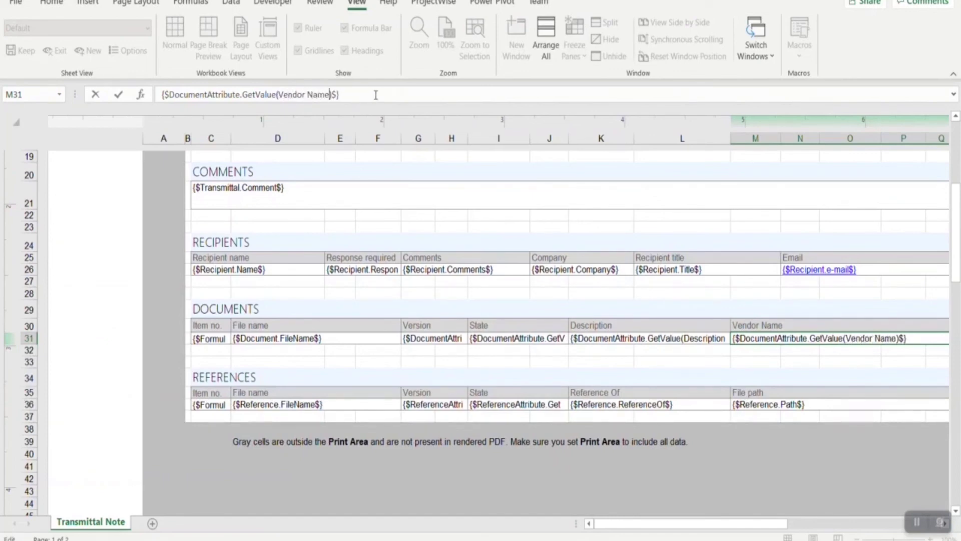
{"action": "key", "text": "Return"}
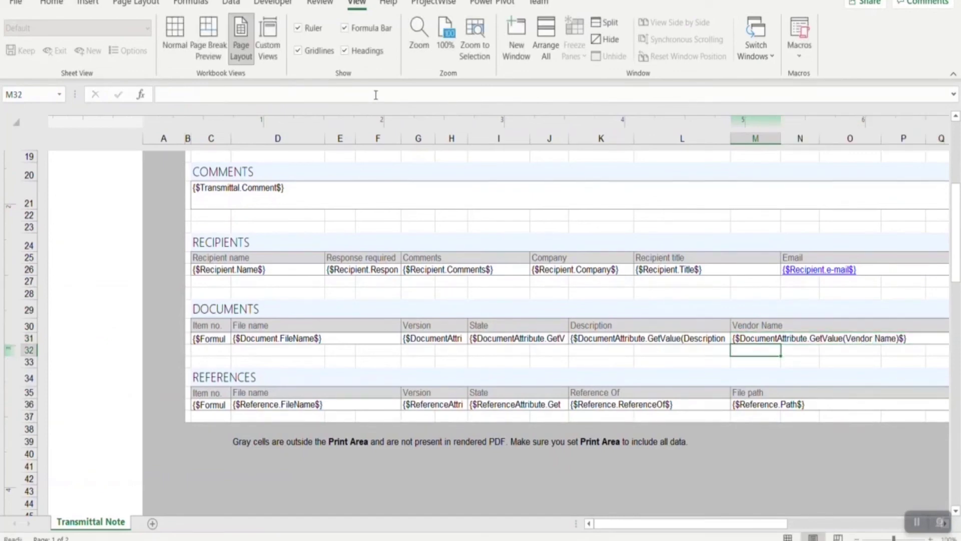
Step: Save a copy of the template to the Desktop as TransmittalCoverLette-Modified.xlsx
{"action": "left_click", "coordinate": [14, 4]}
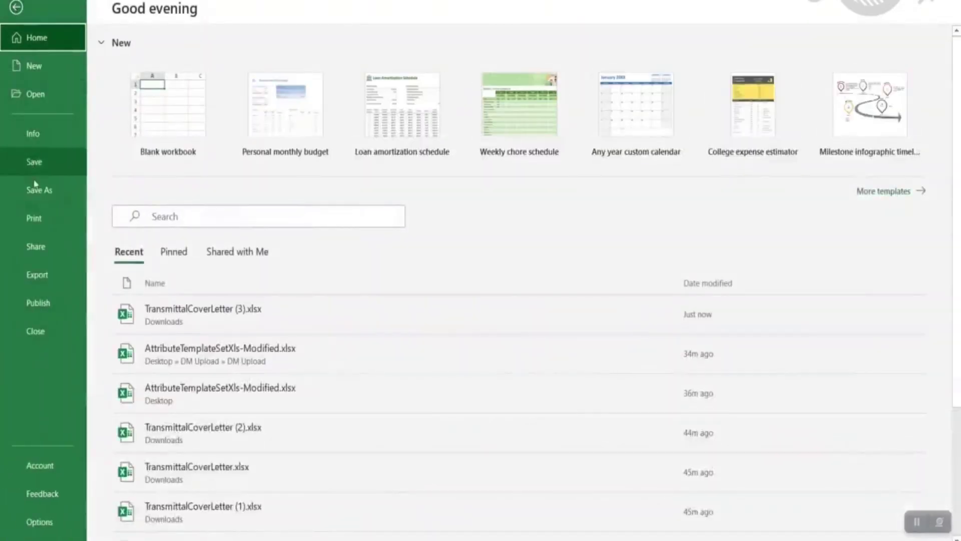
{"action": "left_click", "coordinate": [36, 188]}
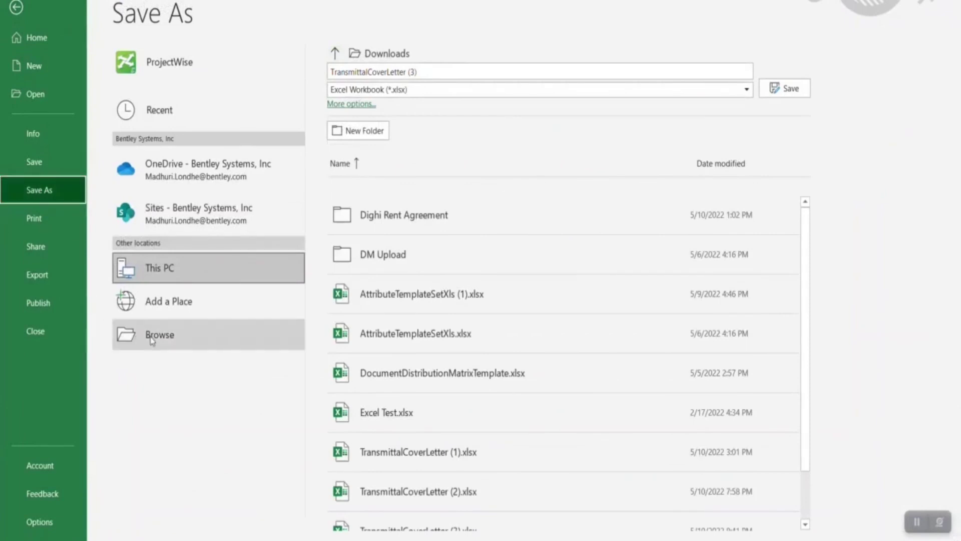
{"action": "left_click", "coordinate": [160, 335]}
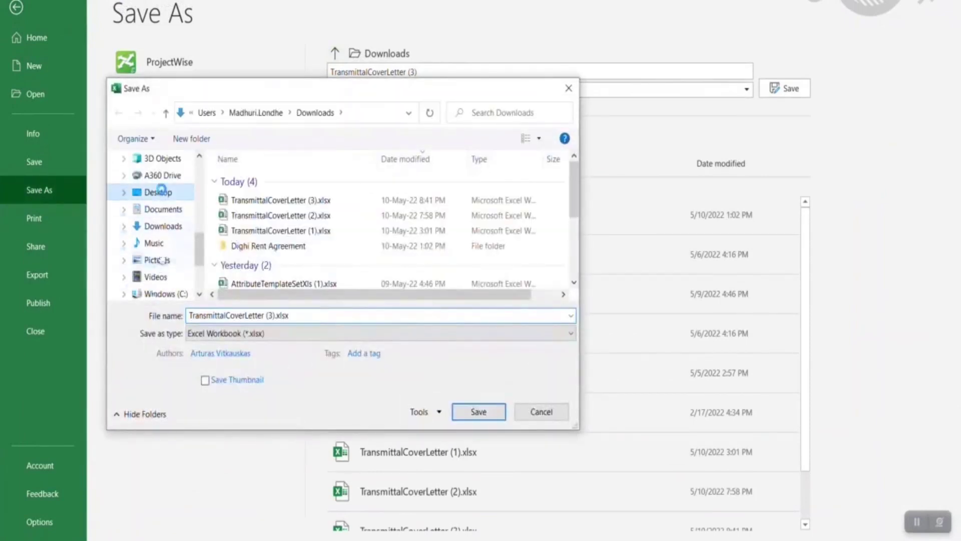
{"action": "left_click", "coordinate": [159, 192]}
{"action": "left_click", "coordinate": [274, 314]}
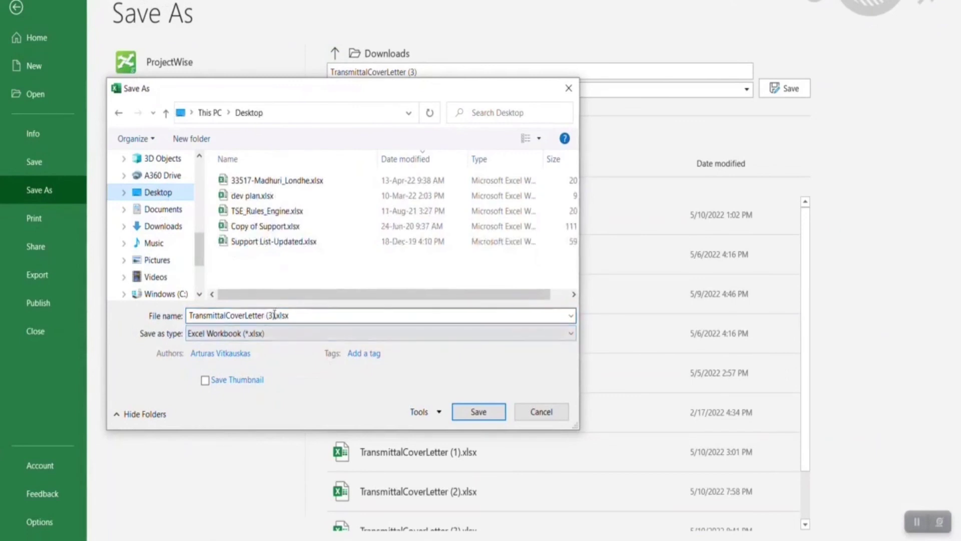
{"action": "double_click", "coordinate": [274, 315]}
{"action": "left_click", "coordinate": [273, 314]}
{"action": "key", "text": "BackSpace"}
{"action": "key", "text": "BackSpace"}
{"action": "key", "text": "BackSpace"}
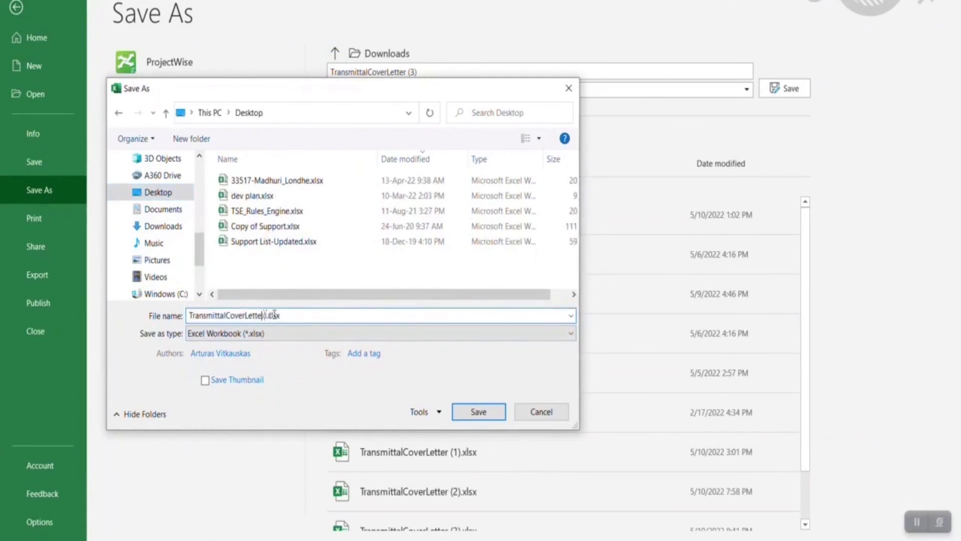
{"action": "key", "text": "Delete"}
{"action": "type", "text": "-Modified"}
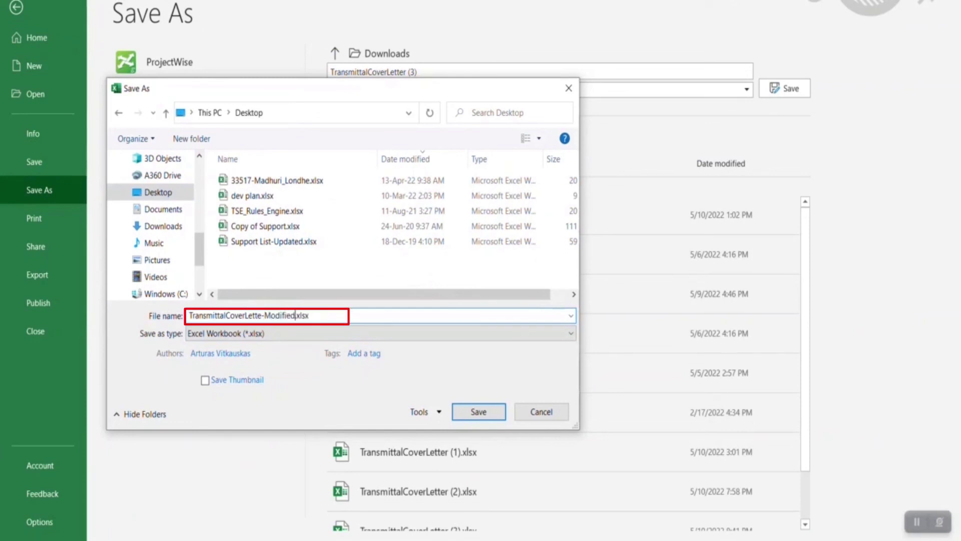
{"action": "left_click", "coordinate": [456, 412]}
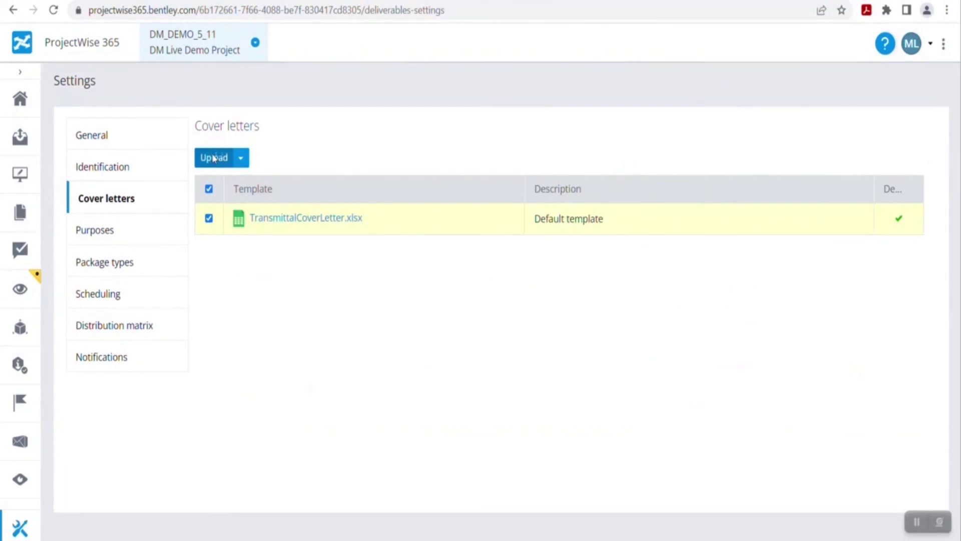
Step: In the ProjectWise 365 cover letter settings, upload TransmittalCoverLette-Modified.xlsx from the Desktop and set it as the default template
{"action": "left_click", "coordinate": [214, 158]}
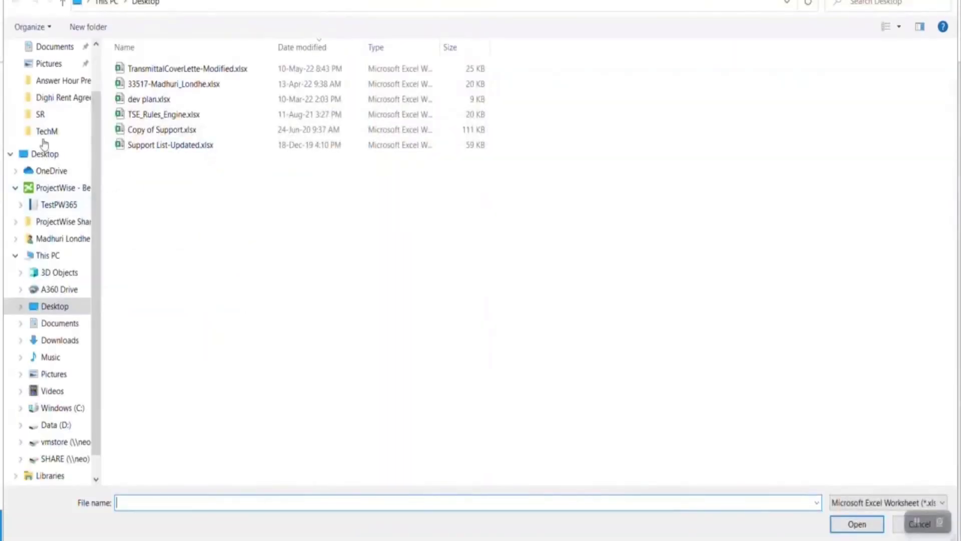
{"action": "left_click", "coordinate": [49, 156]}
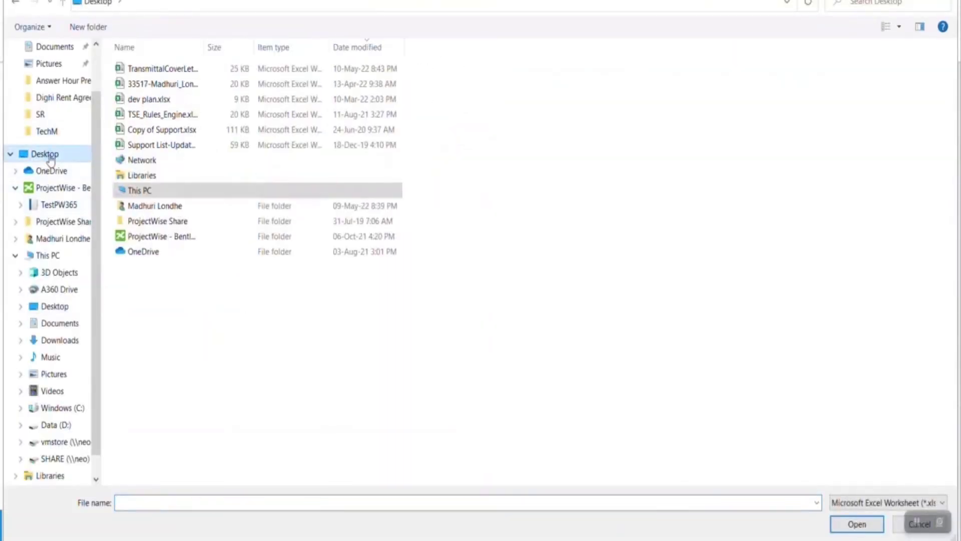
{"action": "left_click", "coordinate": [155, 68]}
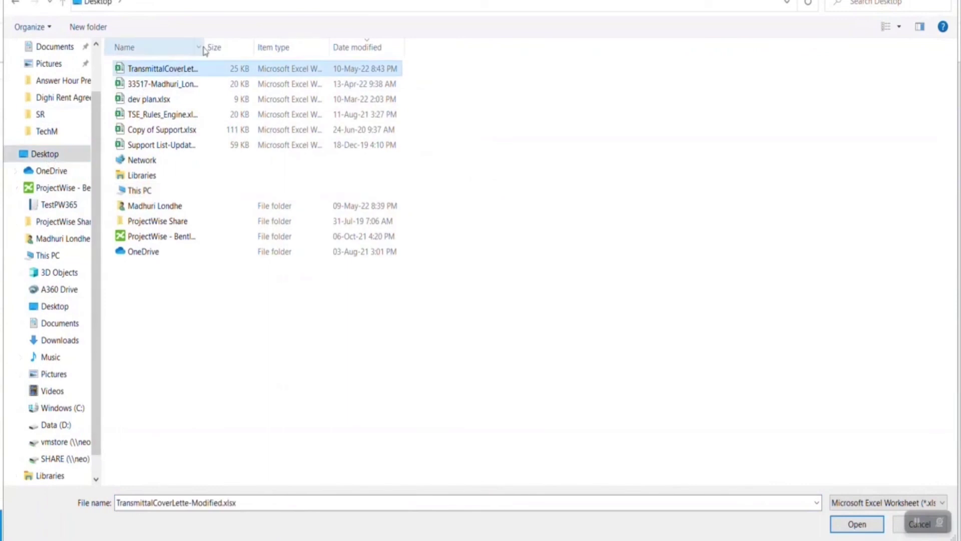
{"action": "left_click_drag", "start_coordinate": [204, 46], "coordinate": [272, 46]}
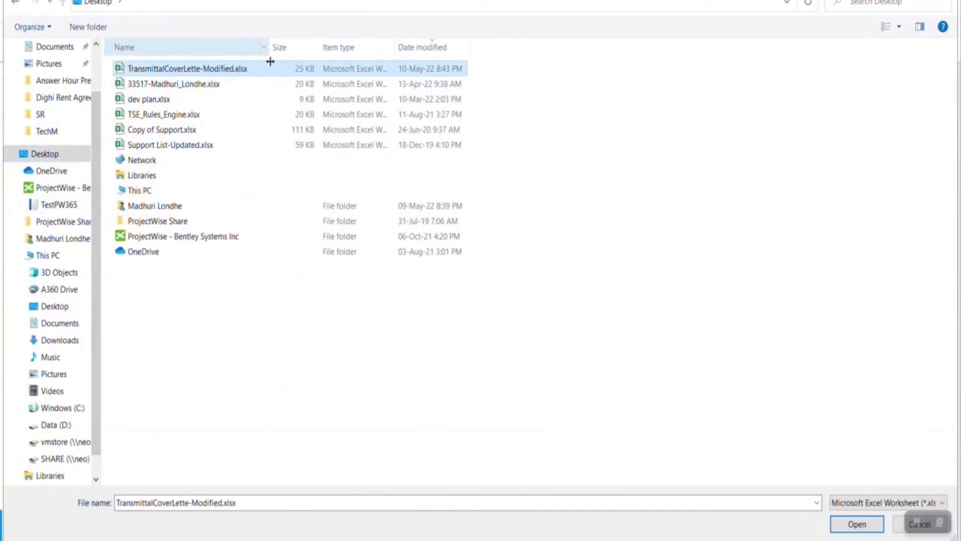
{"action": "double_click", "coordinate": [243, 73]}
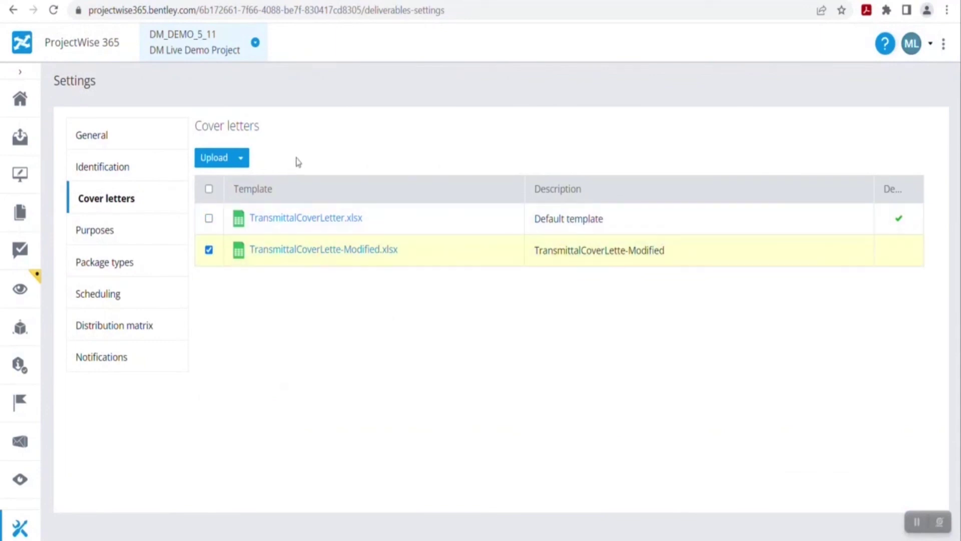
{"action": "left_click", "coordinate": [244, 161]}
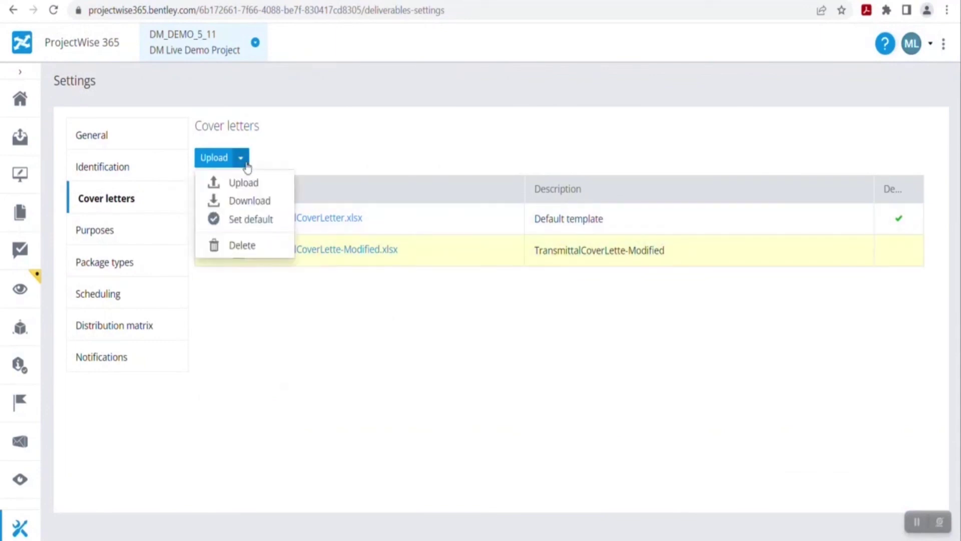
{"action": "left_click", "coordinate": [247, 221]}
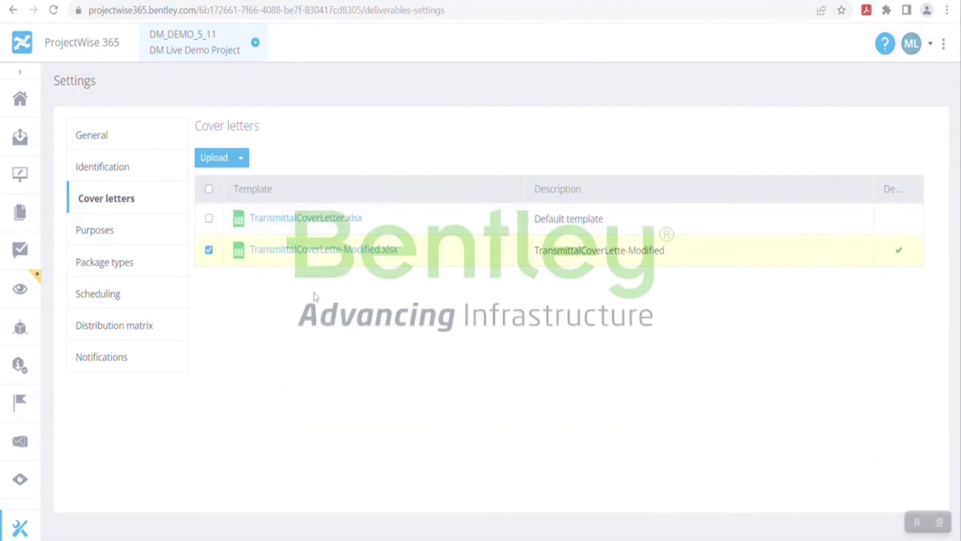